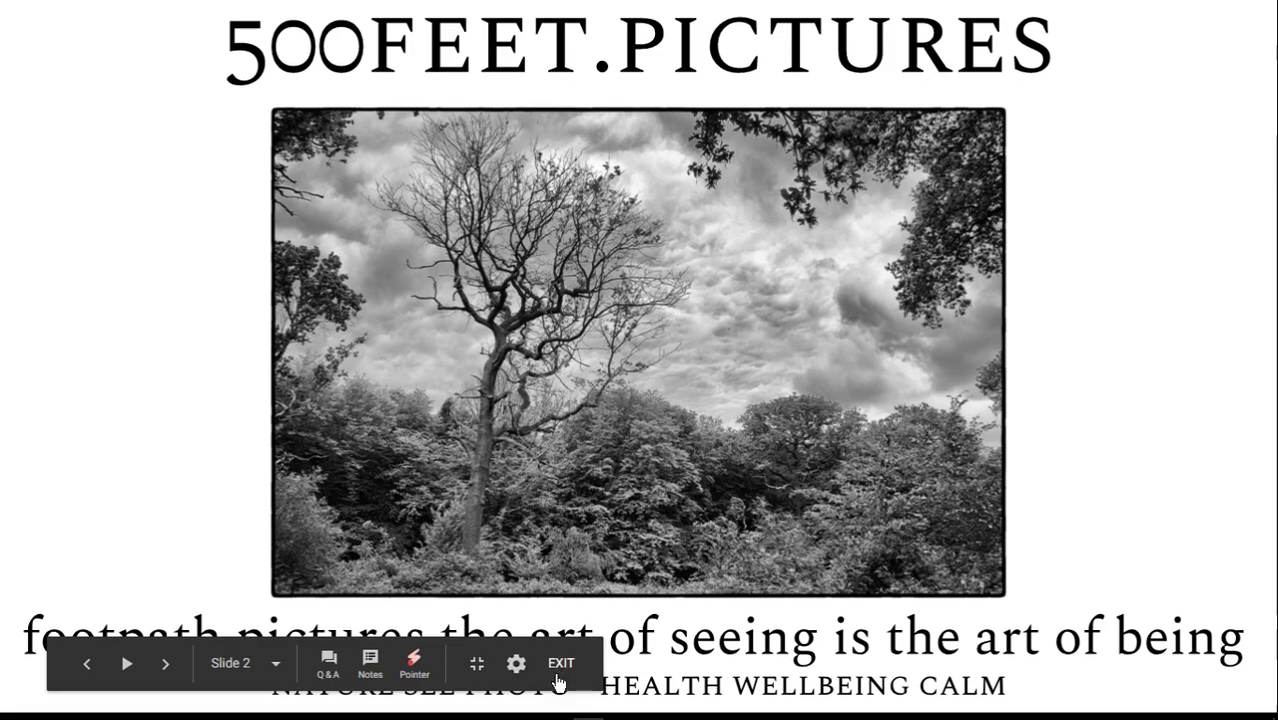
Exit the slideshow and look through the Google search results on hiding the Slides presentation menu.
left_click(557, 683)
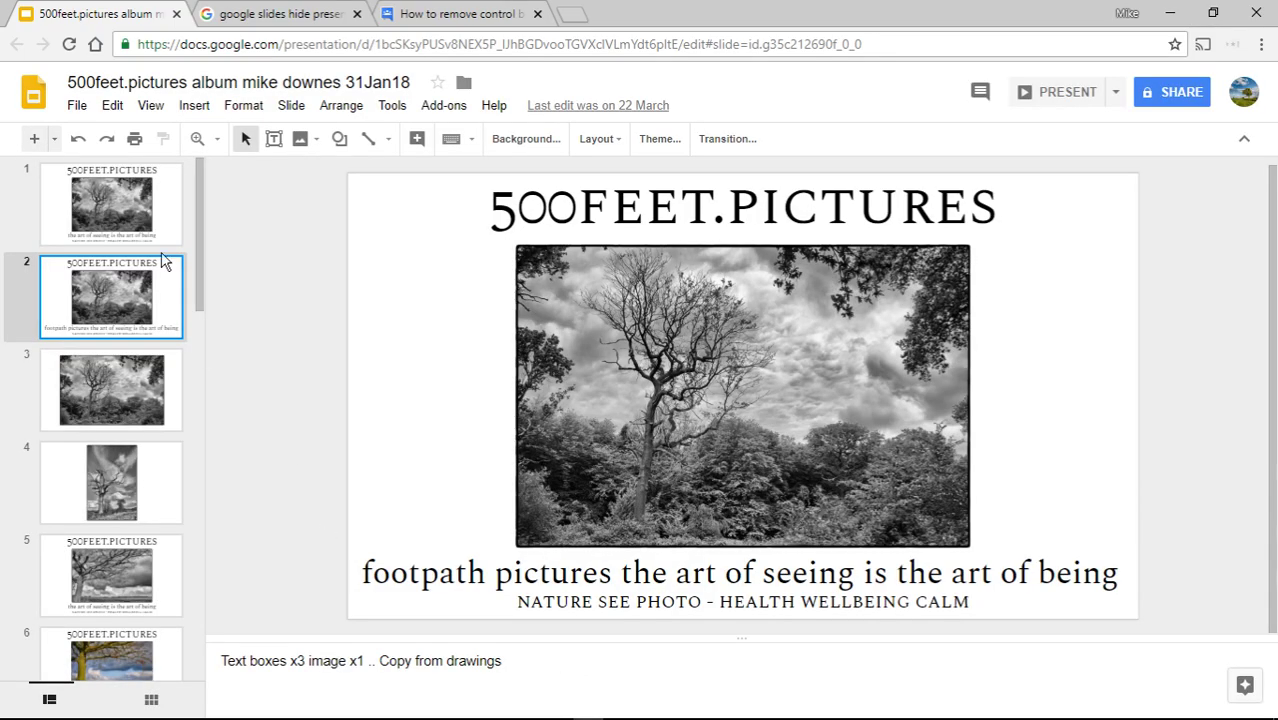
left_click(224, 16)
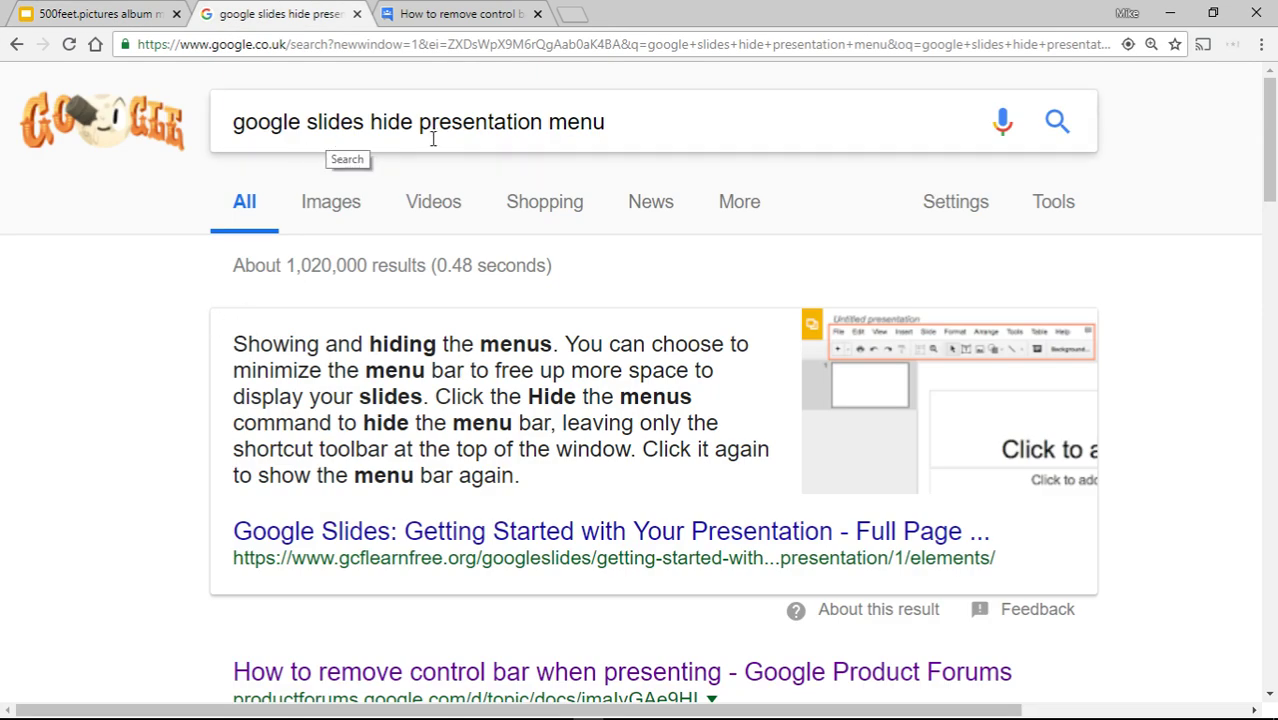
scroll(181, 428, "down", 6)
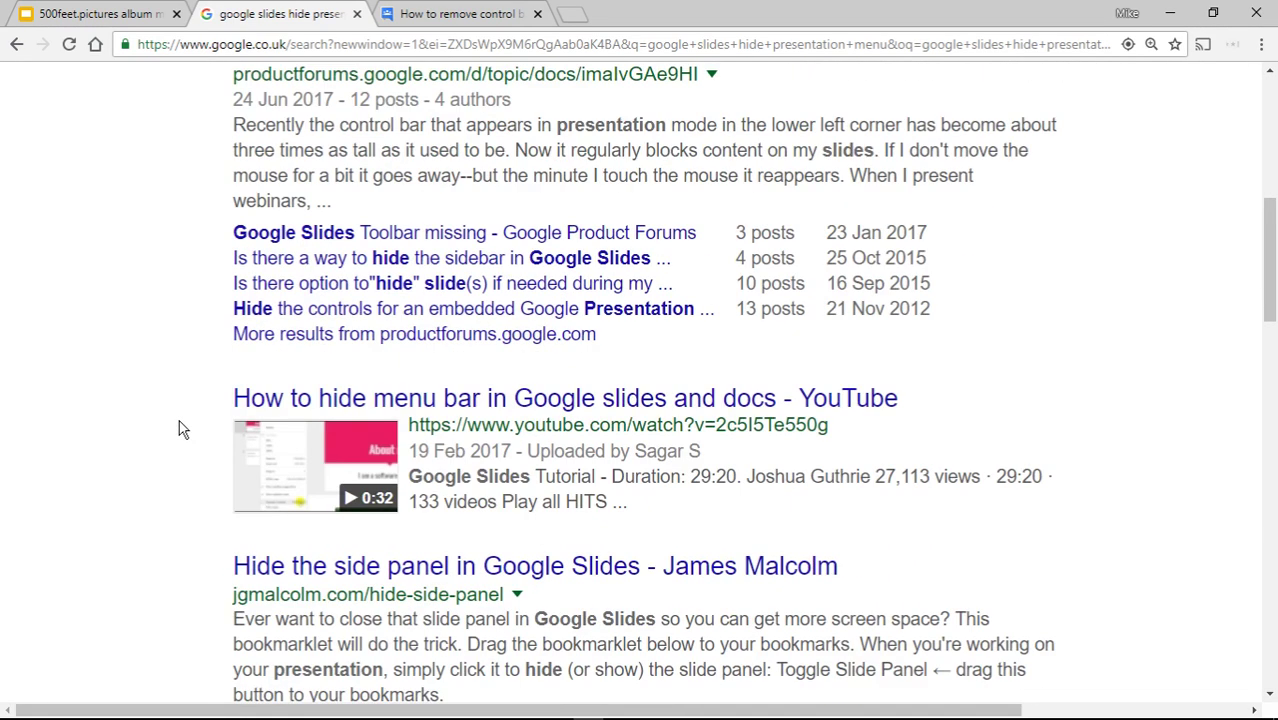
scroll(181, 428, "up", 1)
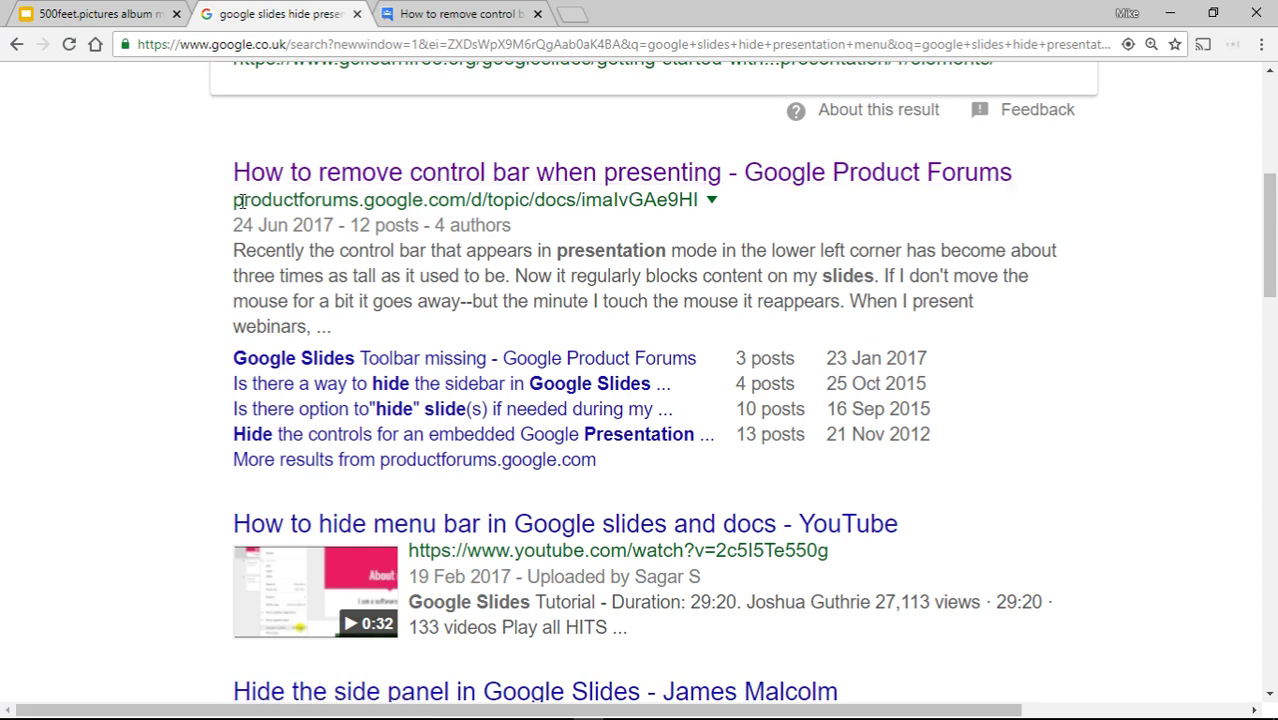
Read the best answer in the "How to remove control bar when presenting" forum thread, up to the URL change to preview.
left_click(481, 10)
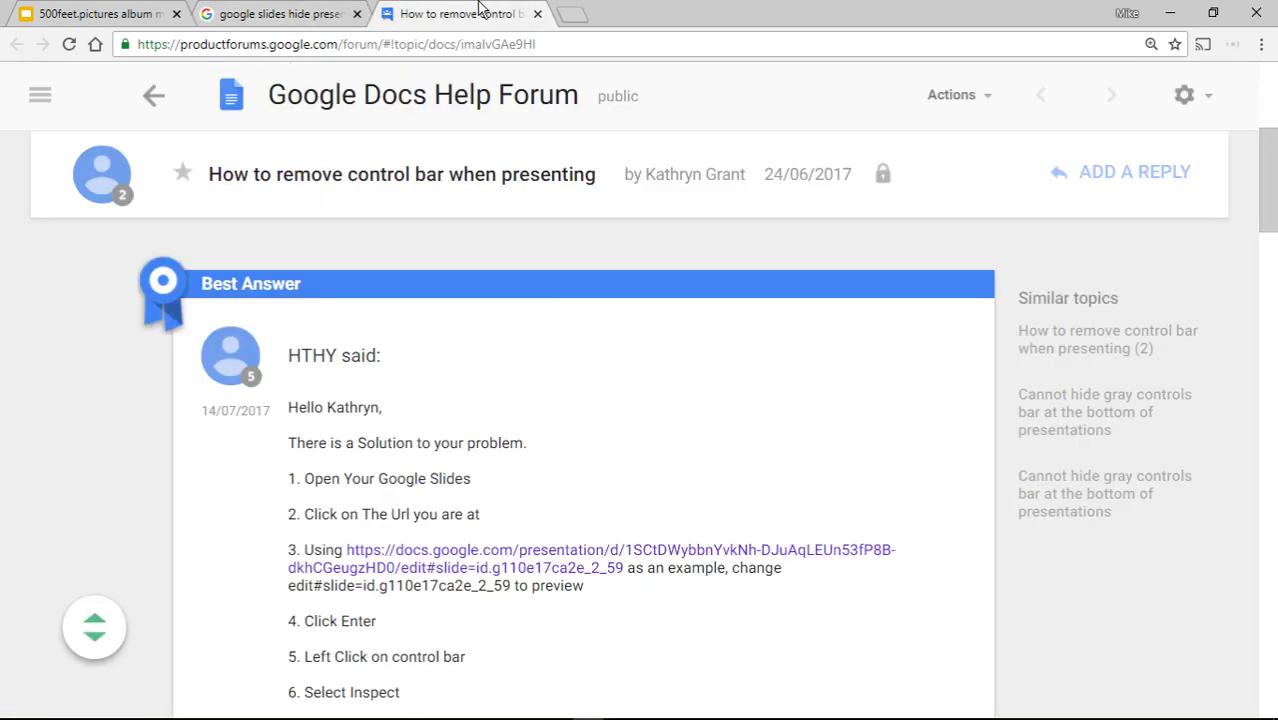
scroll(715, 397, "down", 1)
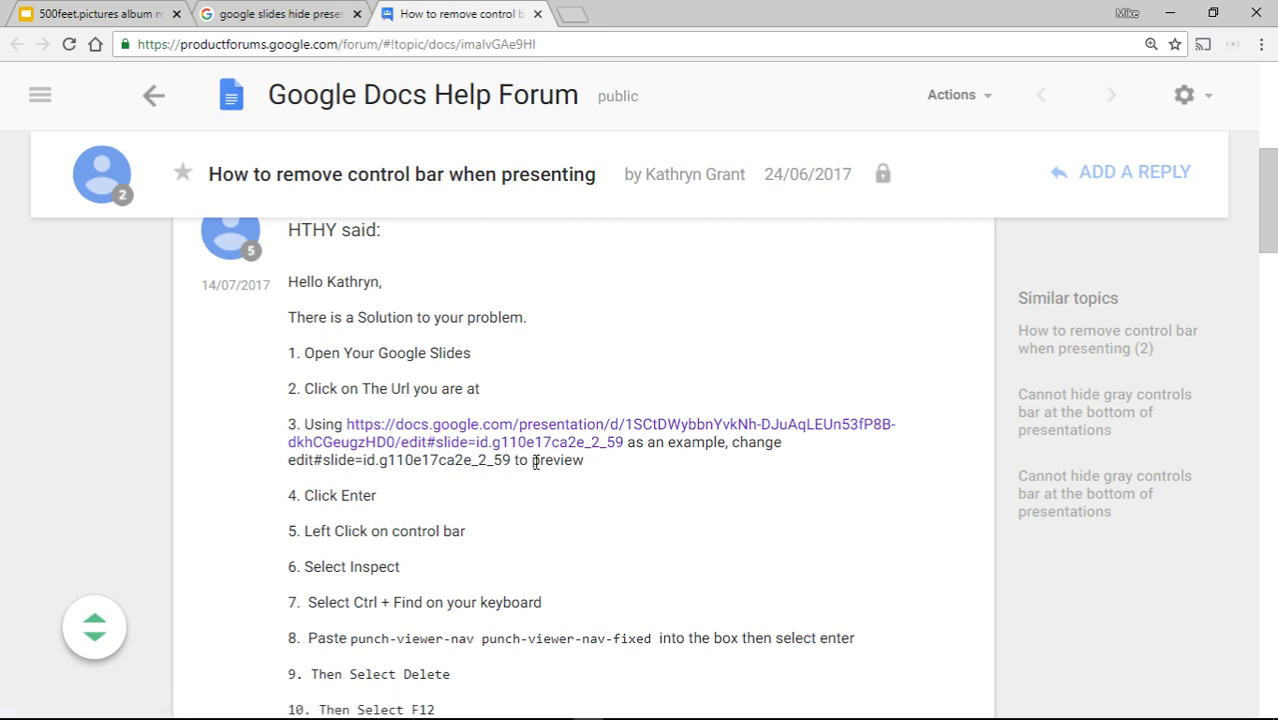
double_click(587, 461)
Present the slides outside full screen and load the presentation with the URL ending from "edit" onward replaced by "preview".
left_click(97, 22)
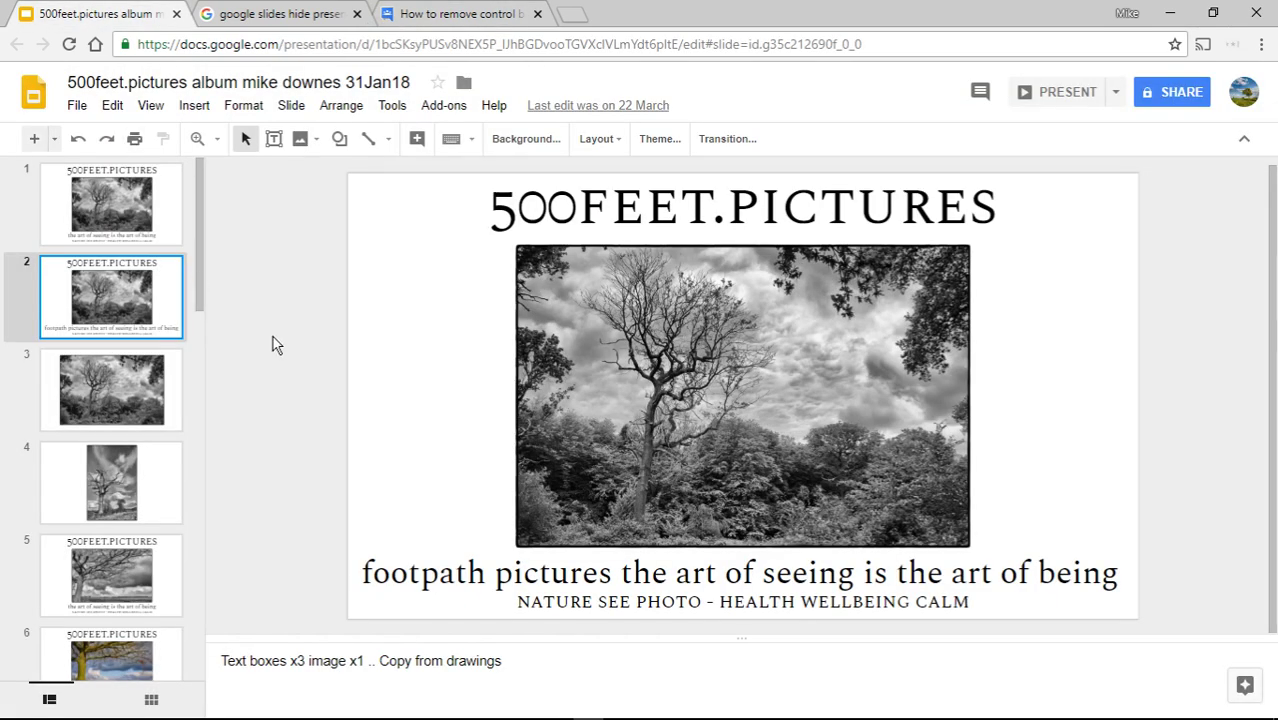
left_click(1080, 98)
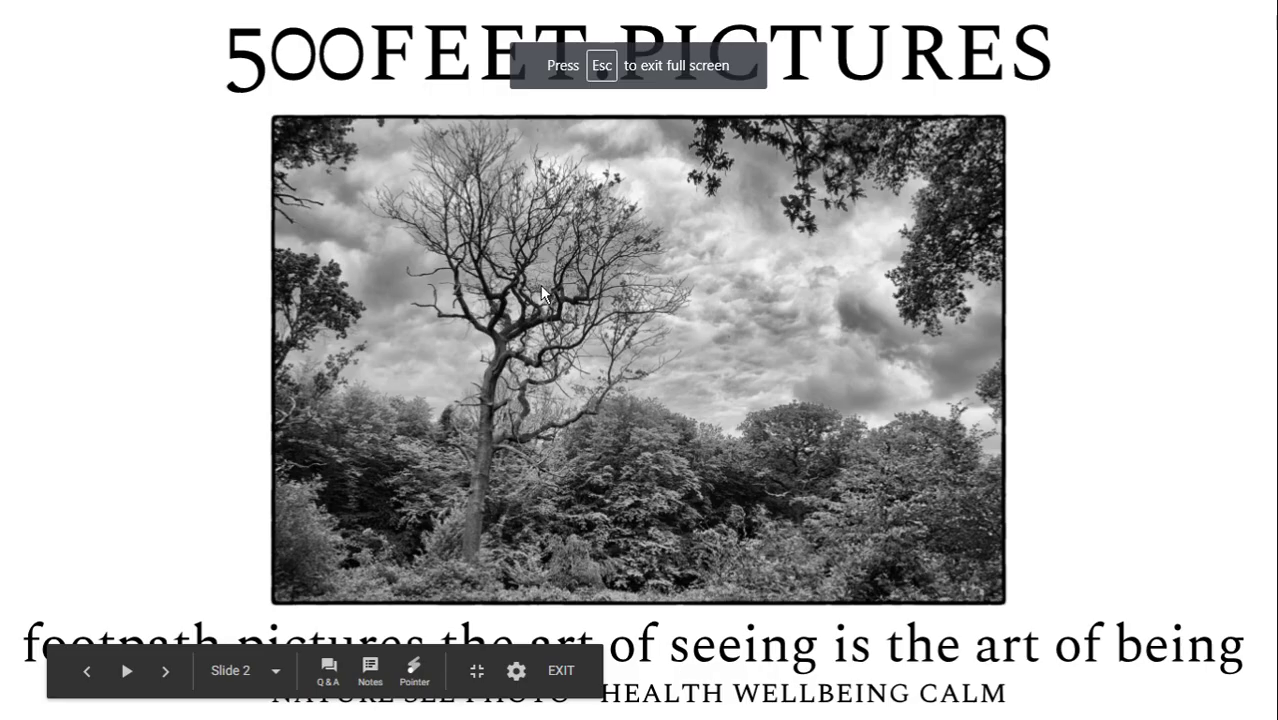
left_click(477, 672)
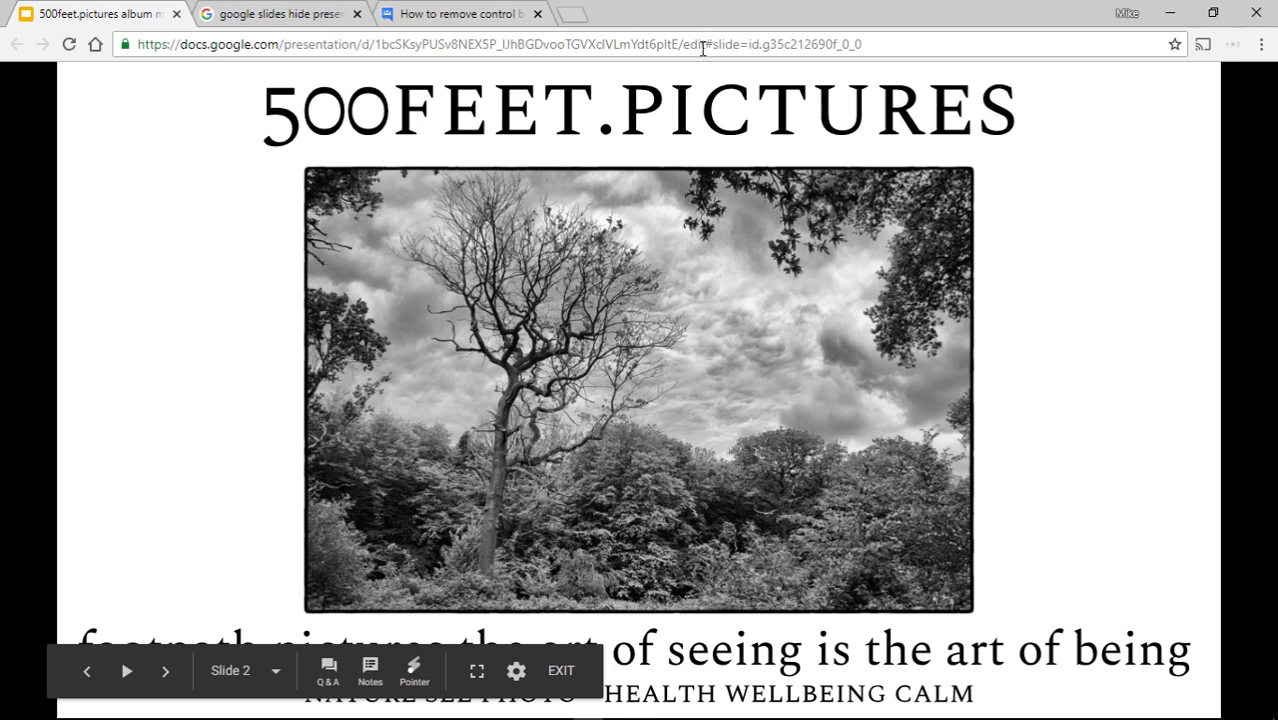
left_click_drag(684, 44, 866, 46)
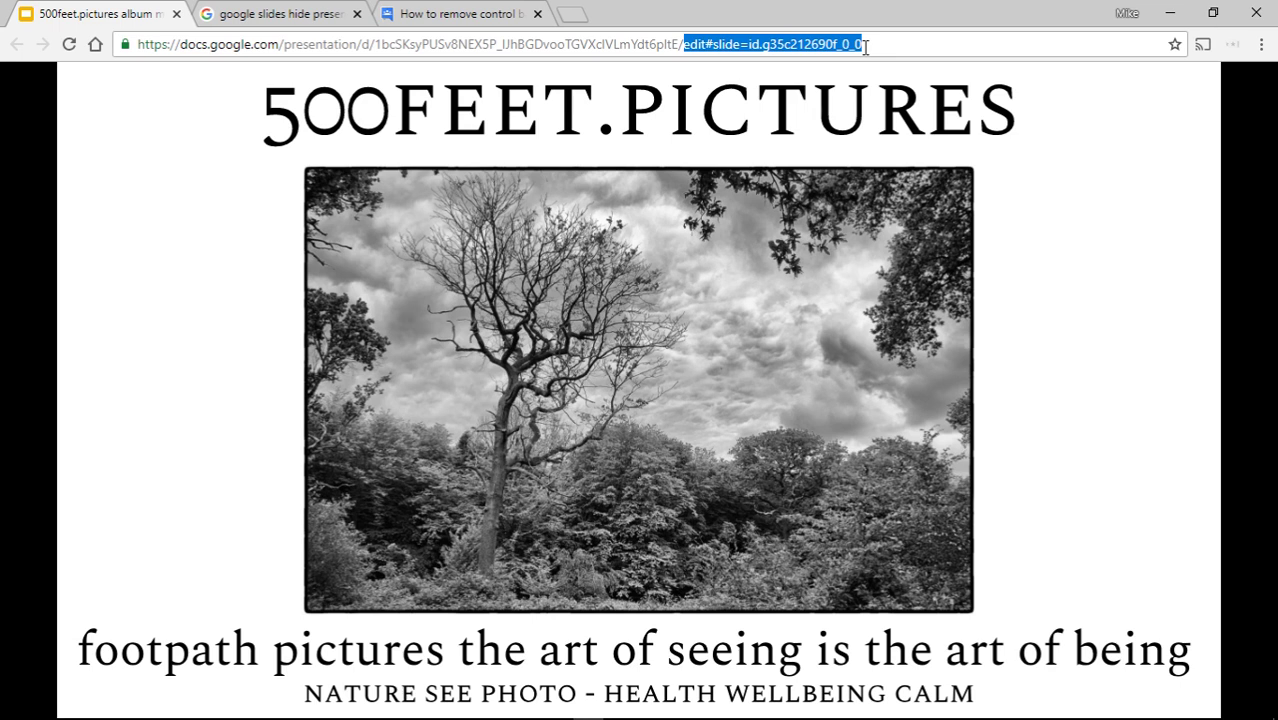
type("preview")
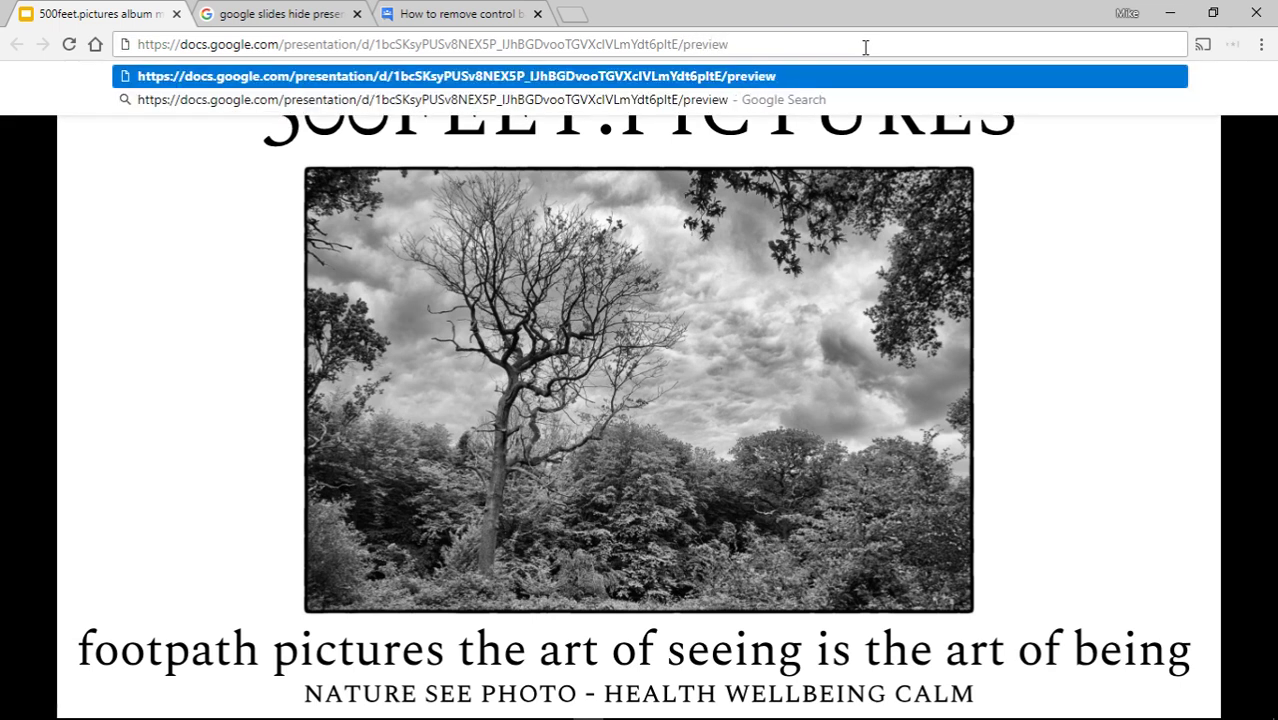
key("Return")
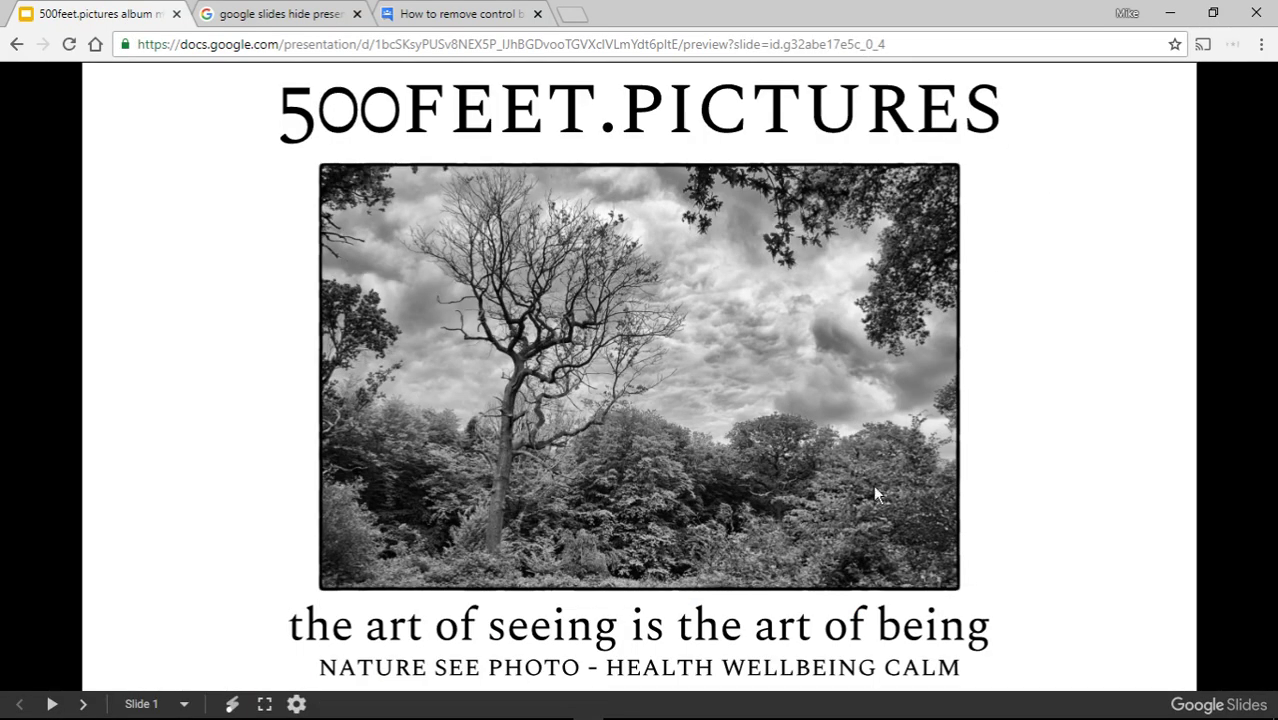
Show the preview in full screen with the laser pointer on and advance to slide 2.
left_click(264, 704)
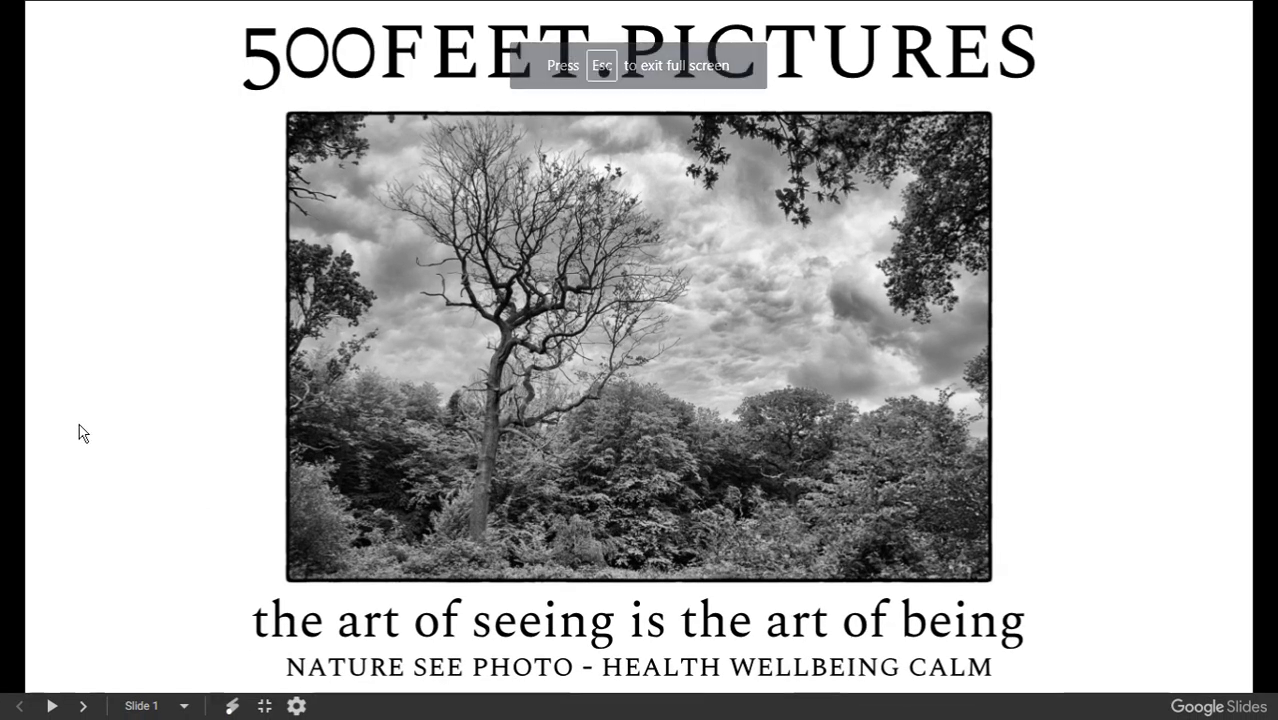
left_click(231, 706)
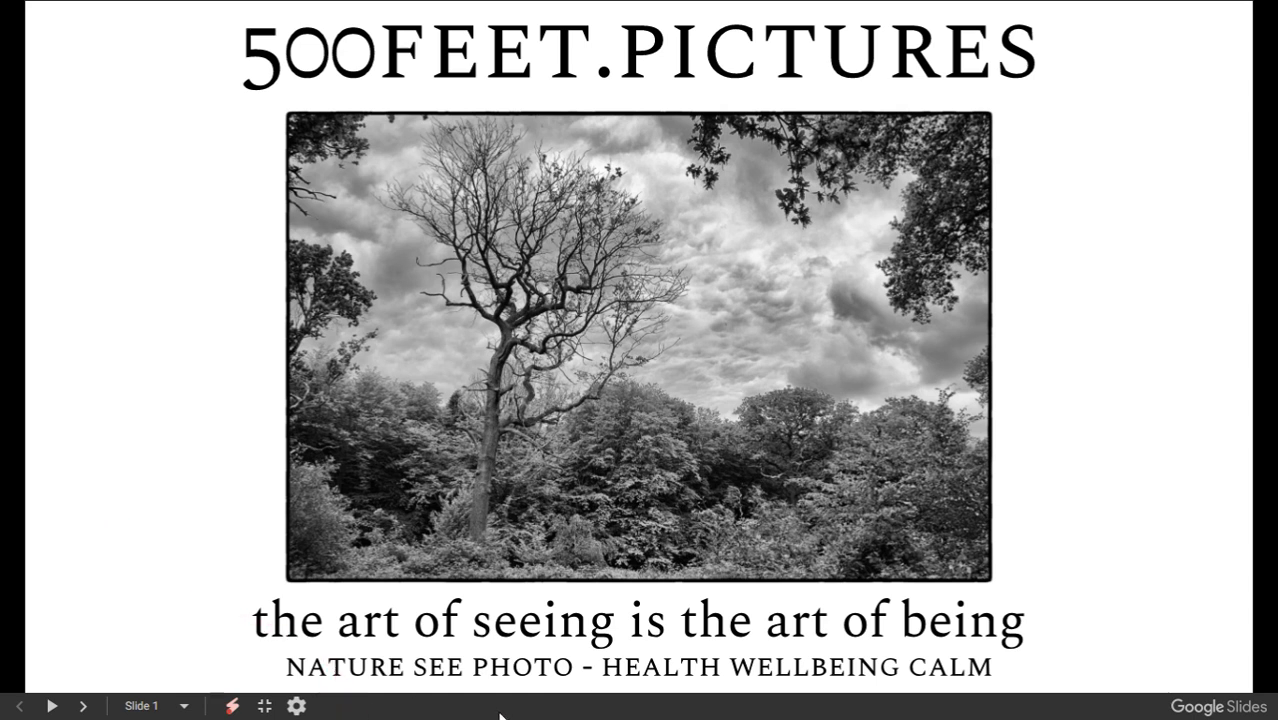
left_click(145, 706)
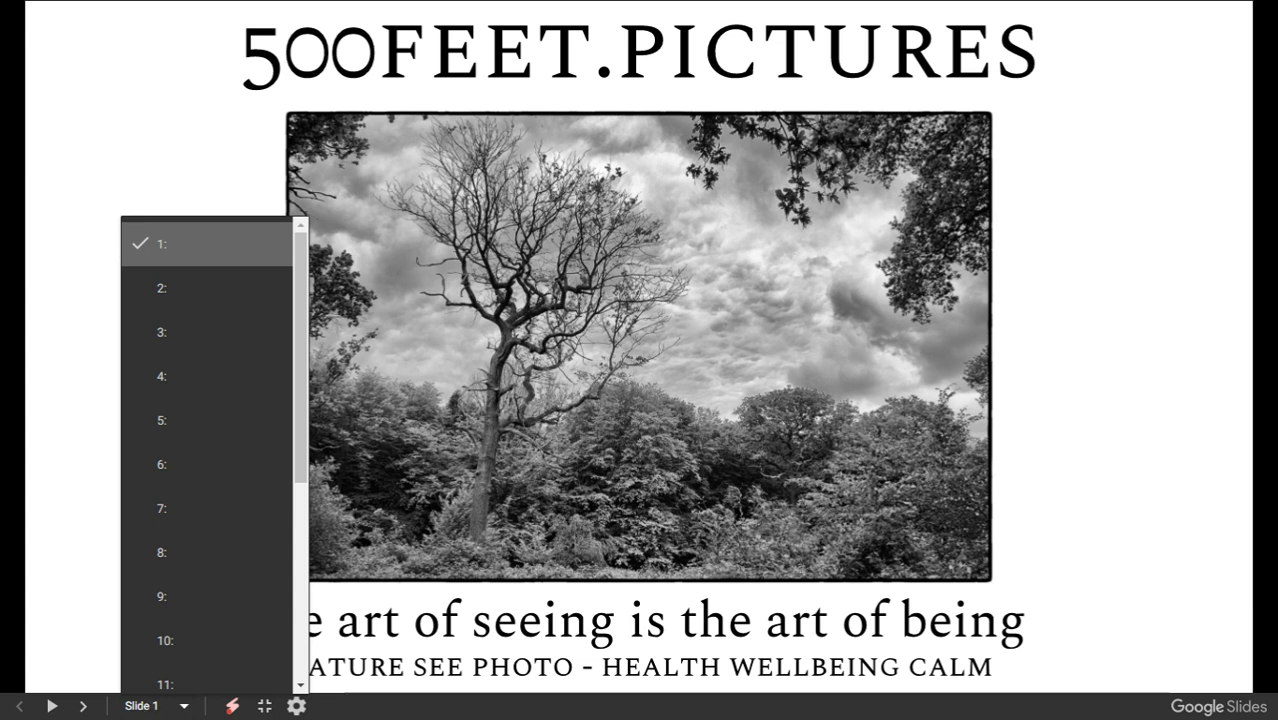
left_click(197, 180)
left_click(197, 180)
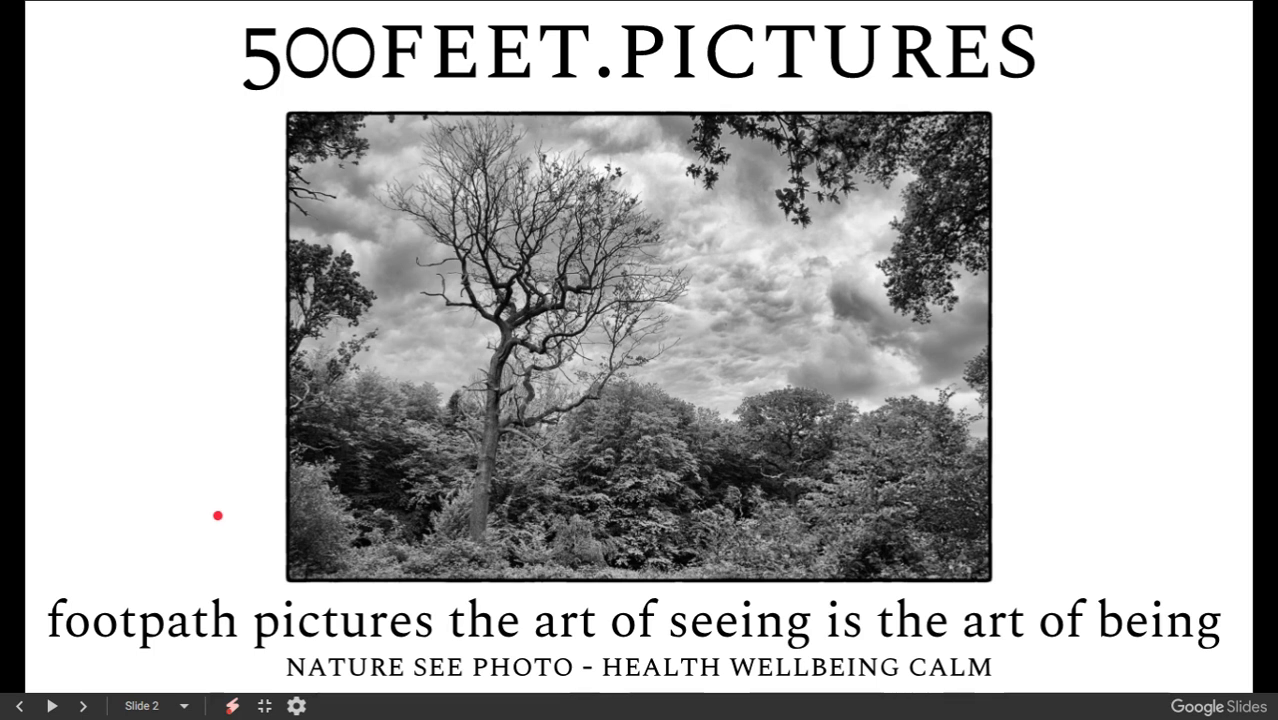
Check the preview's options, advance to slide 5 and leave full screen.
left_click(296, 706)
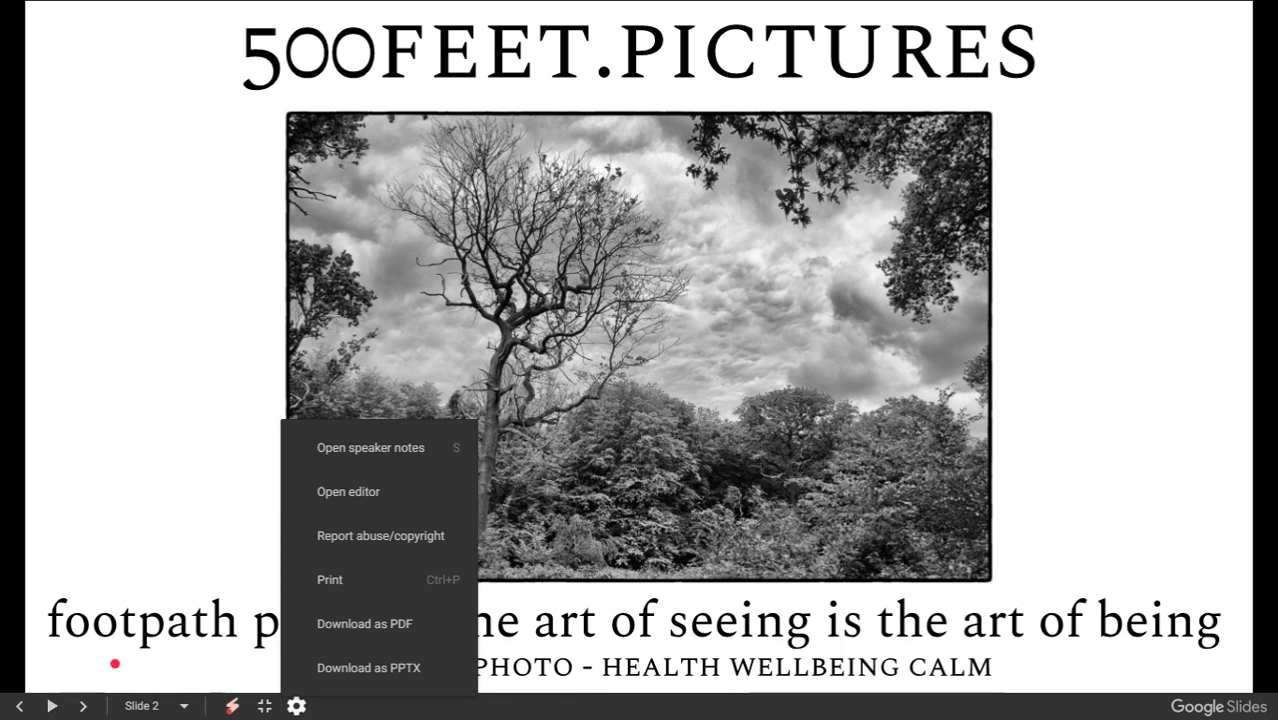
key("Right")
key("Right")
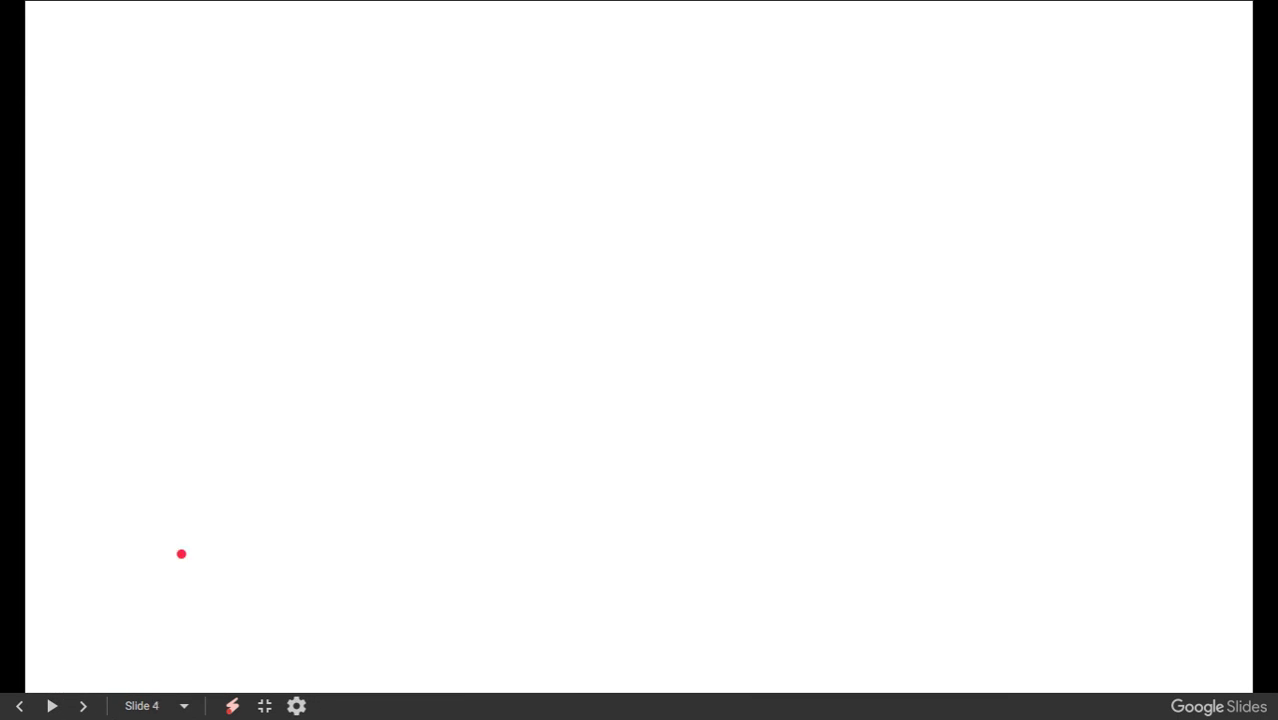
key("Right")
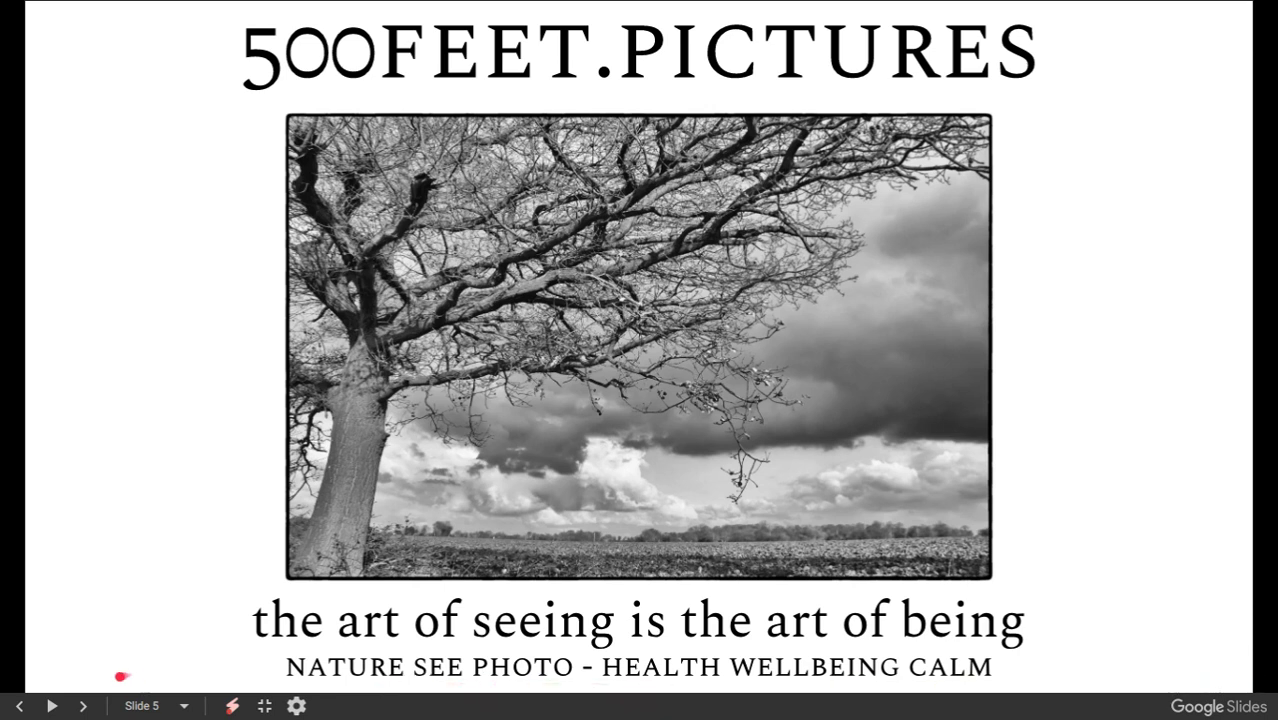
left_click(264, 706)
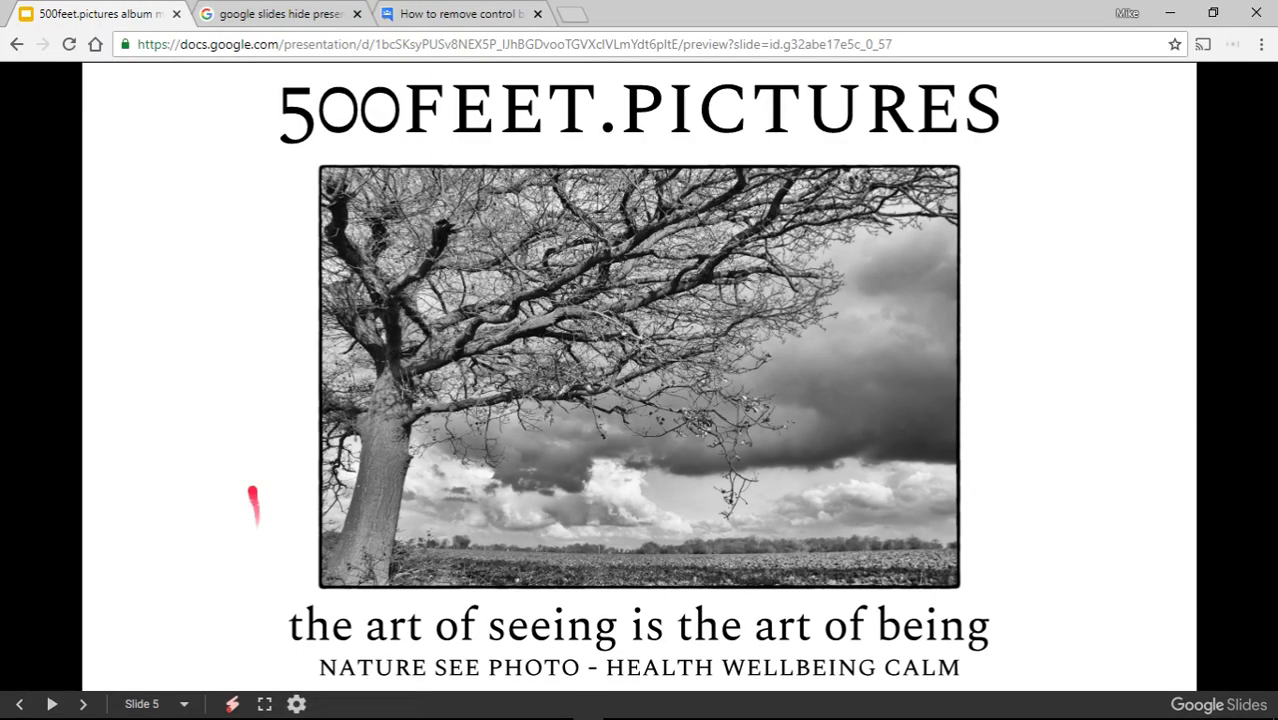
Read the remaining steps of the forum answer and copy the text "punch-viewer-nav" from step 8.
left_click(460, 13)
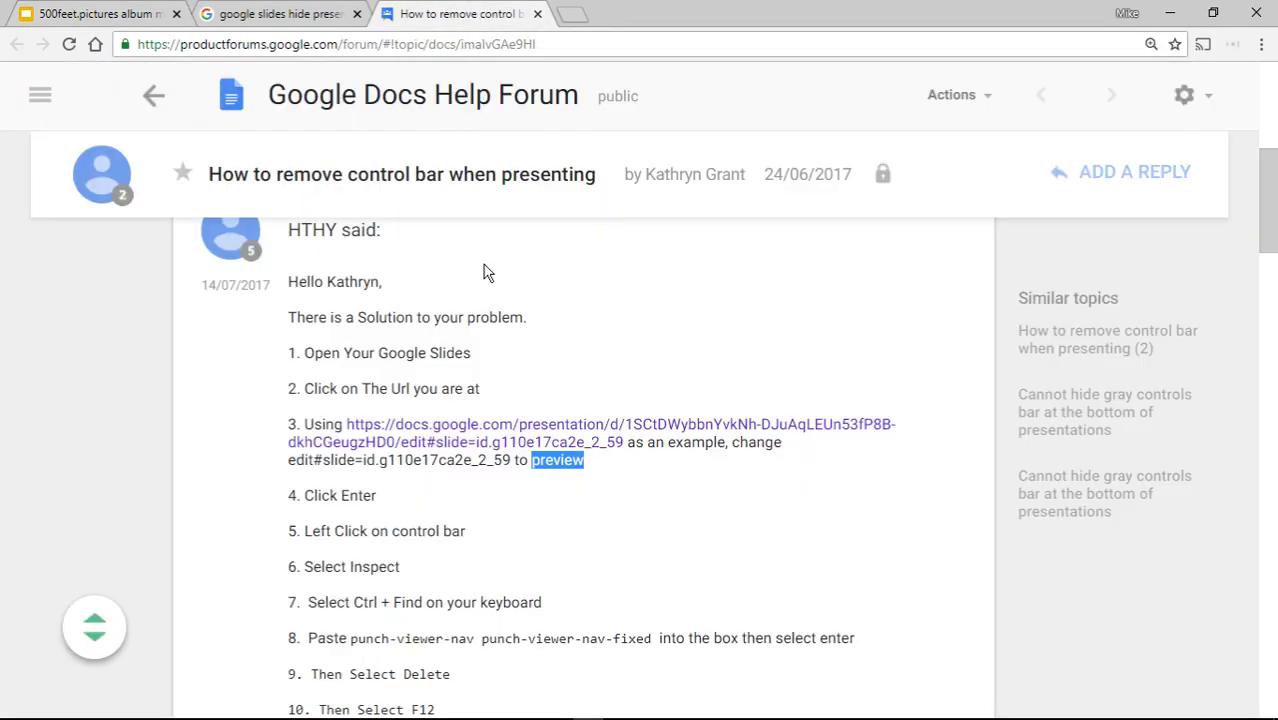
scroll(420, 490, "down", 1)
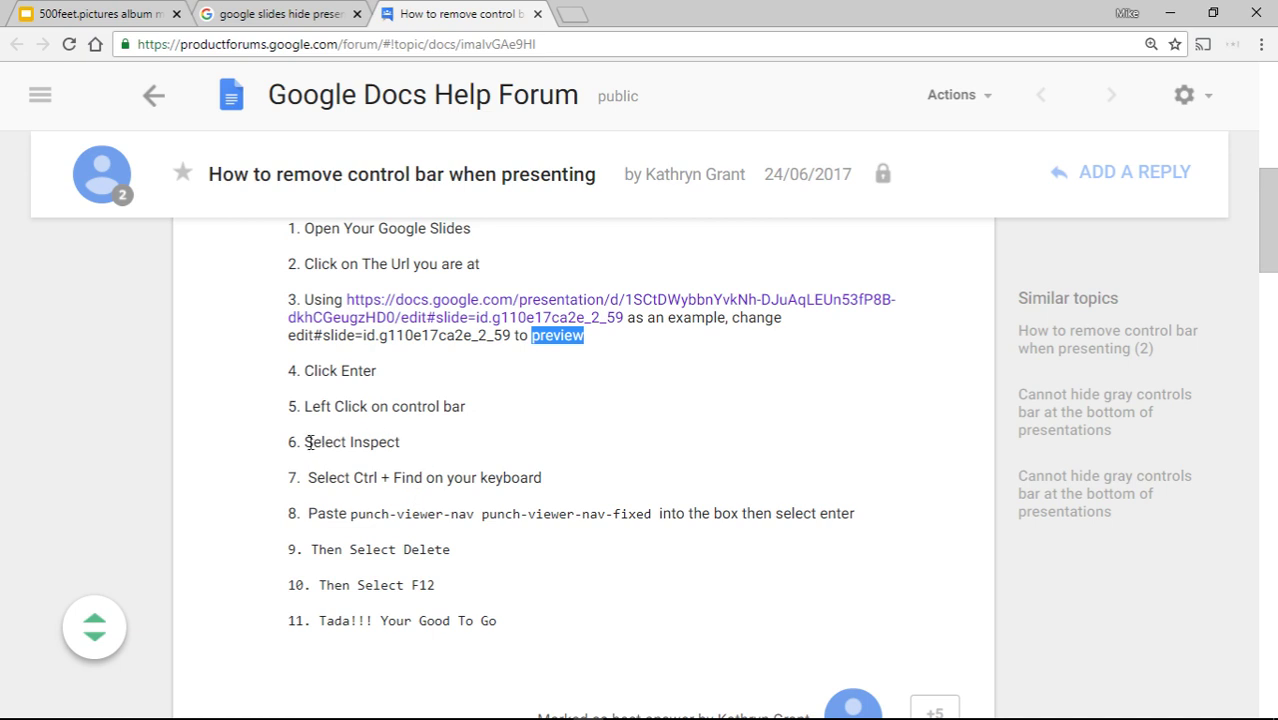
triple_click(397, 442)
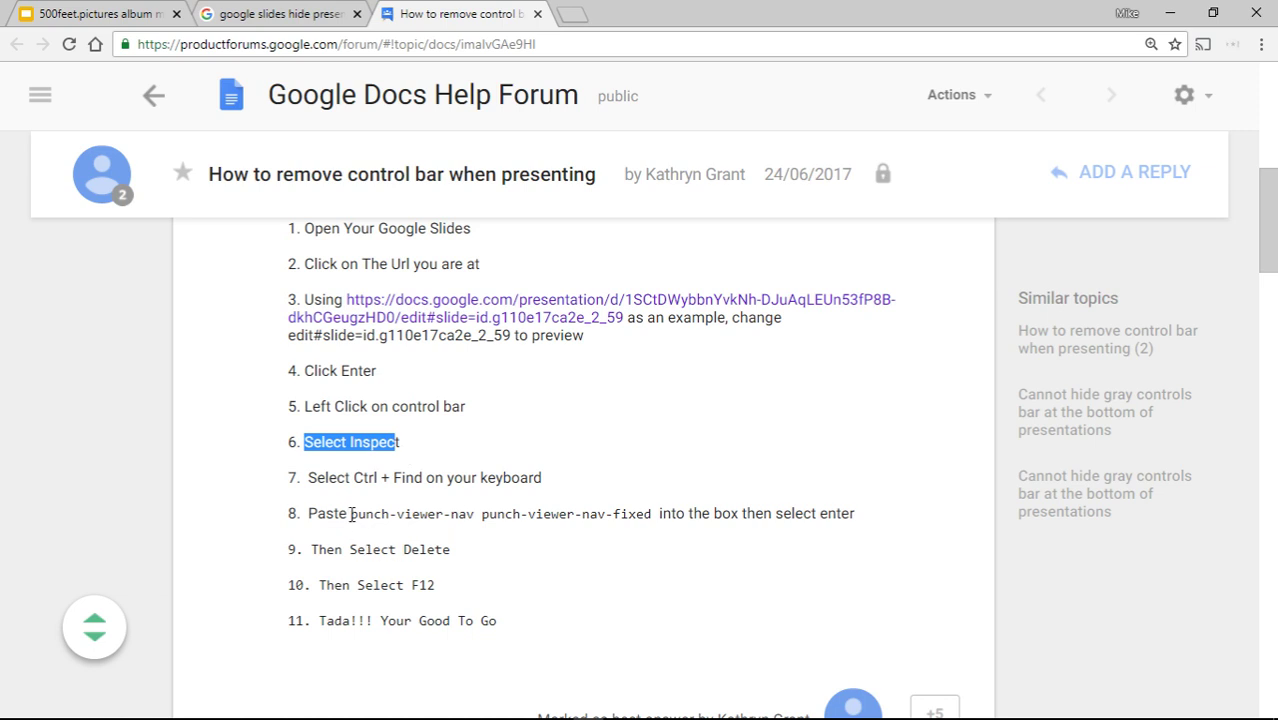
left_click_drag(350, 513, 473, 514)
right_click(473, 514)
left_click(494, 527)
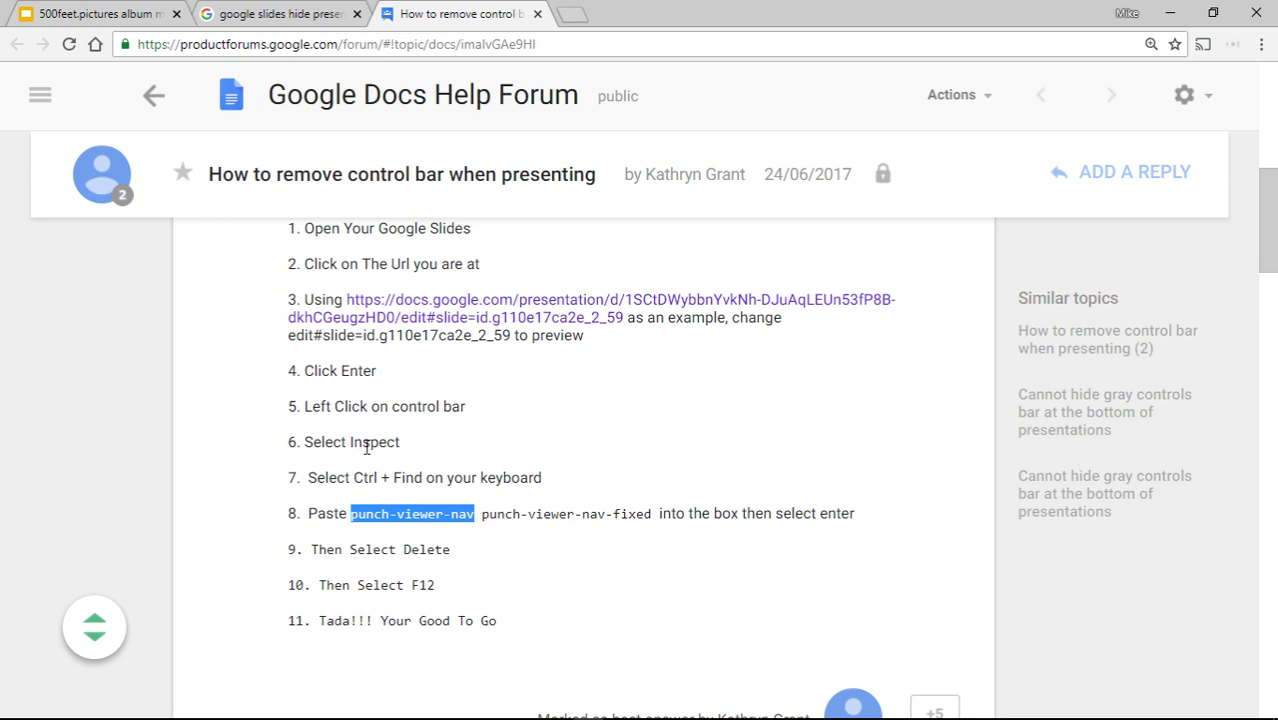
left_click(338, 512)
left_click_drag(348, 513, 651, 521)
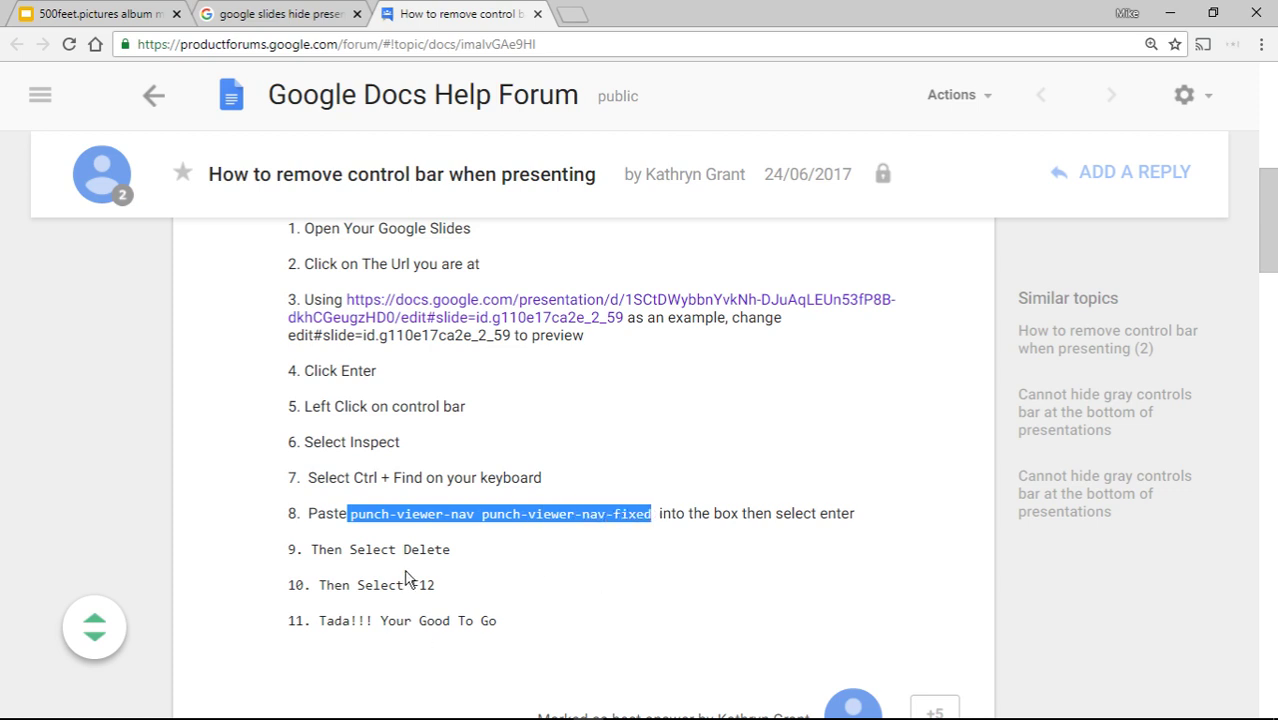
Return to the slide preview in full screen and inspect the page in DevTools, moving its window up a little.
left_click(102, 12)
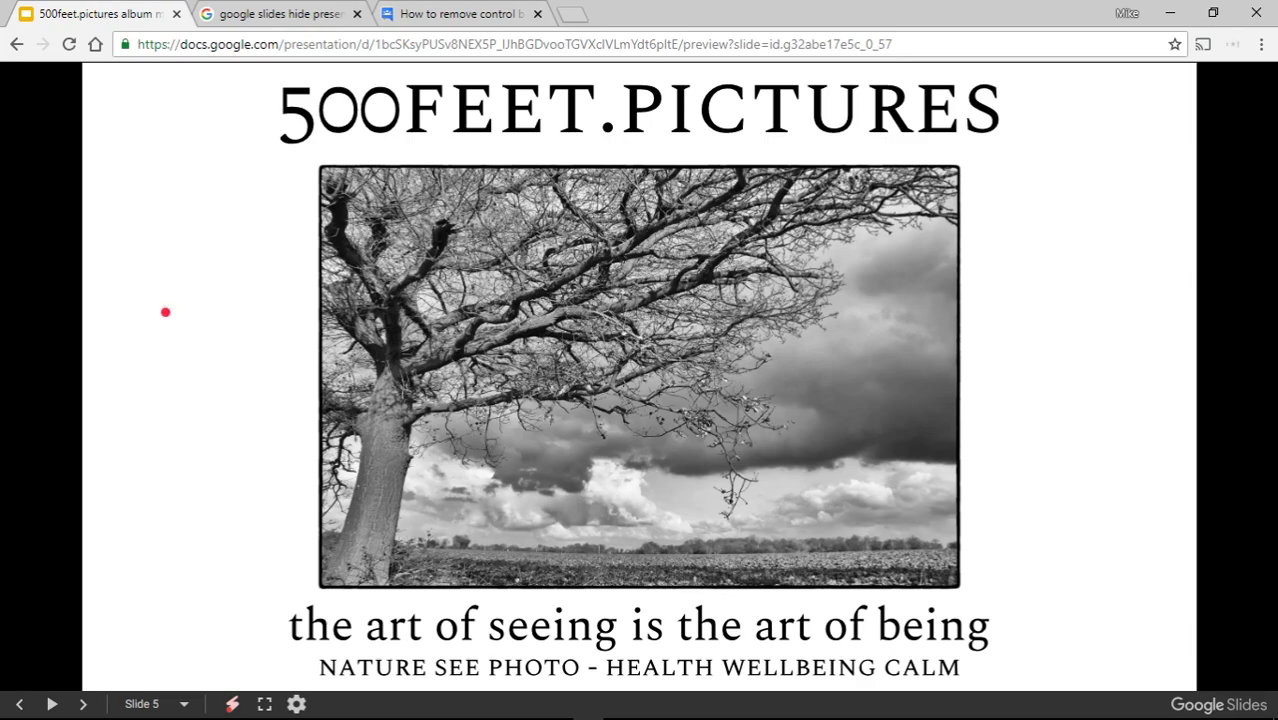
left_click(262, 705)
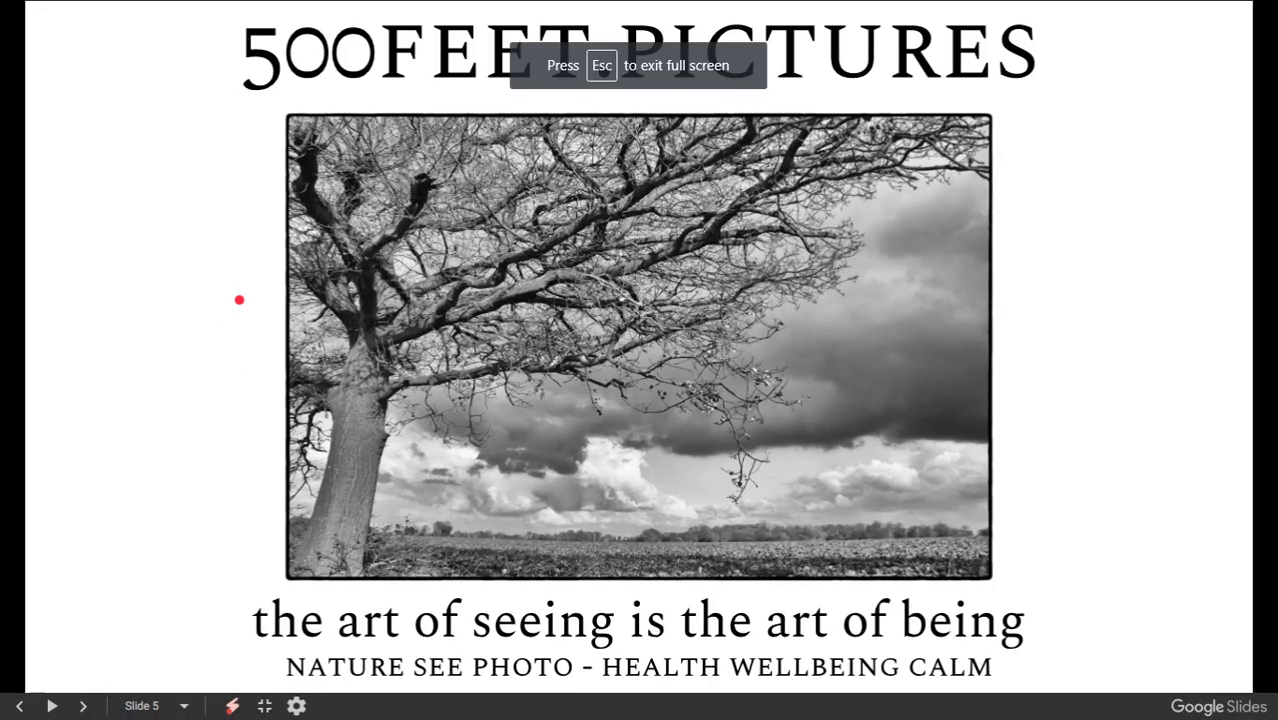
right_click(206, 288)
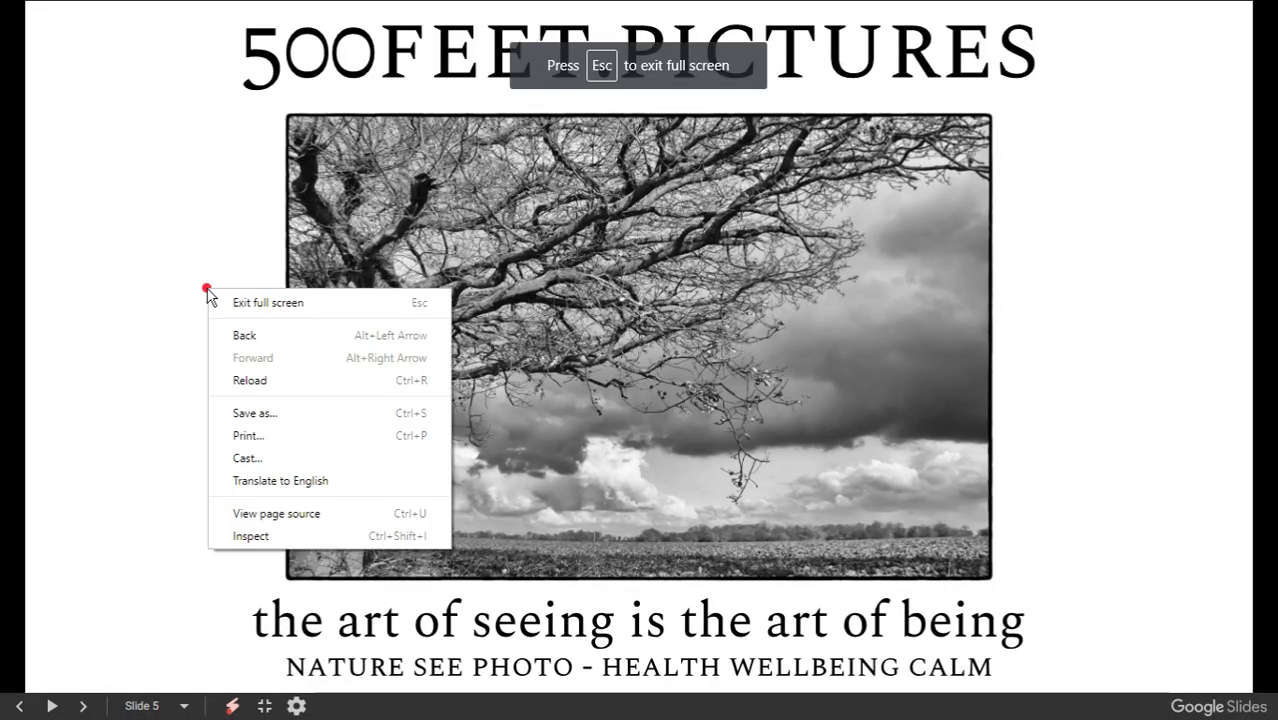
left_click(265, 536)
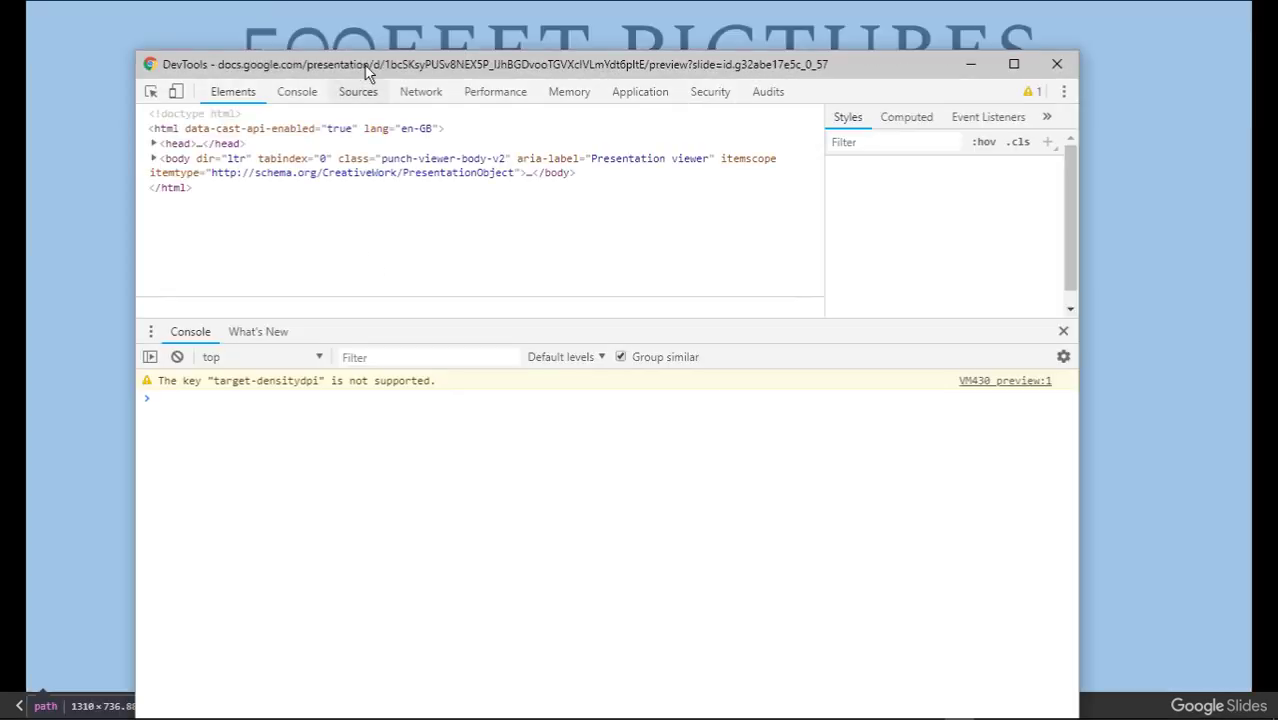
left_click_drag(369, 72, 363, 38)
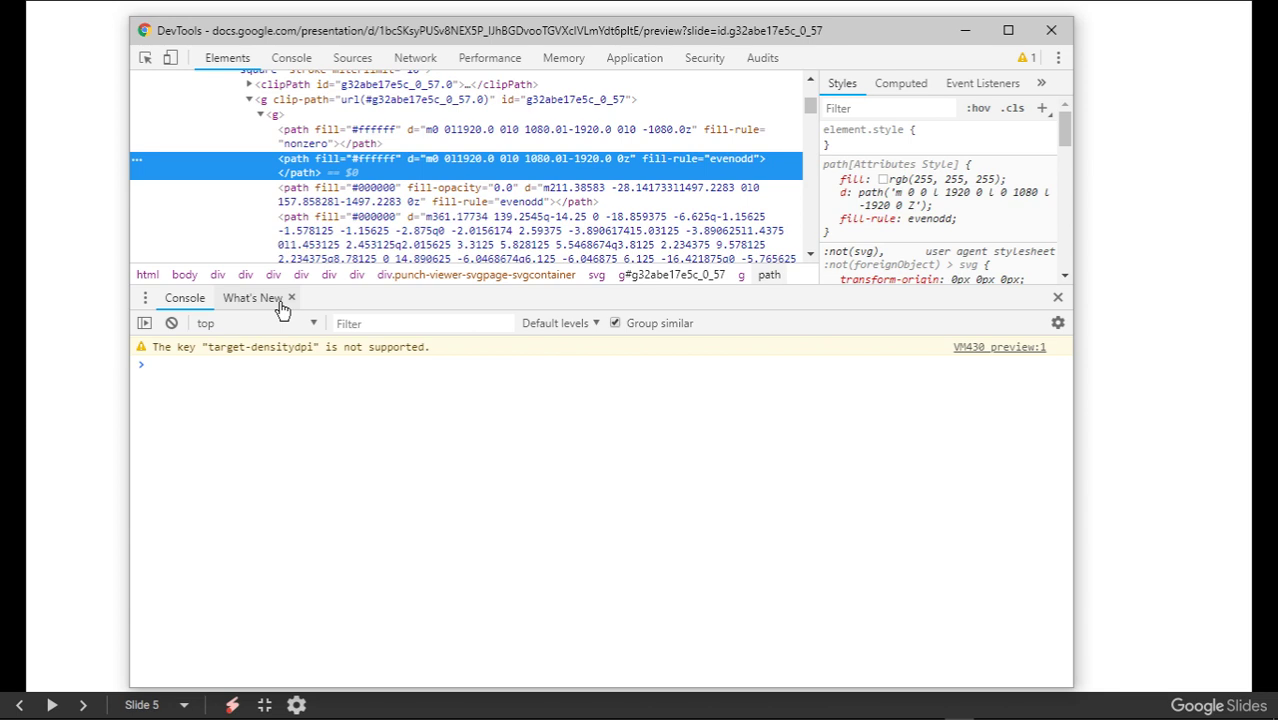
Search the page's elements in DevTools for "punch-viewer-nav".
key("ctrl+f")
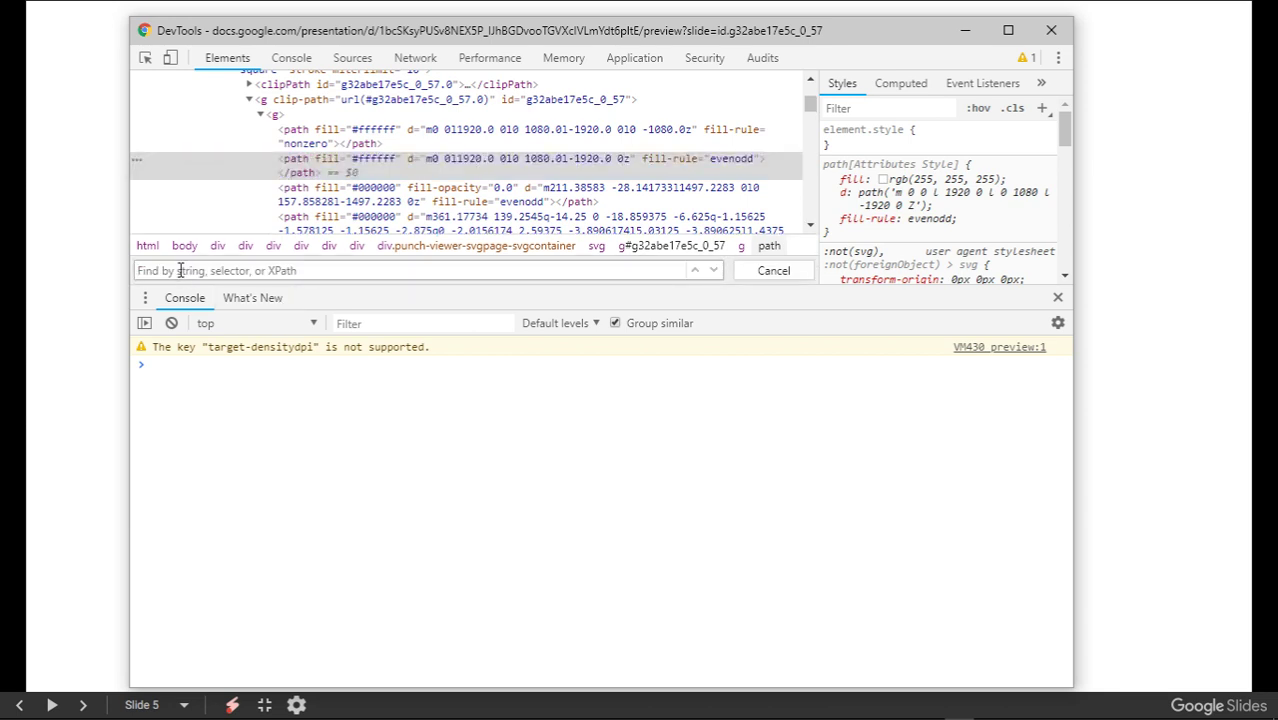
key("ctrl+v")
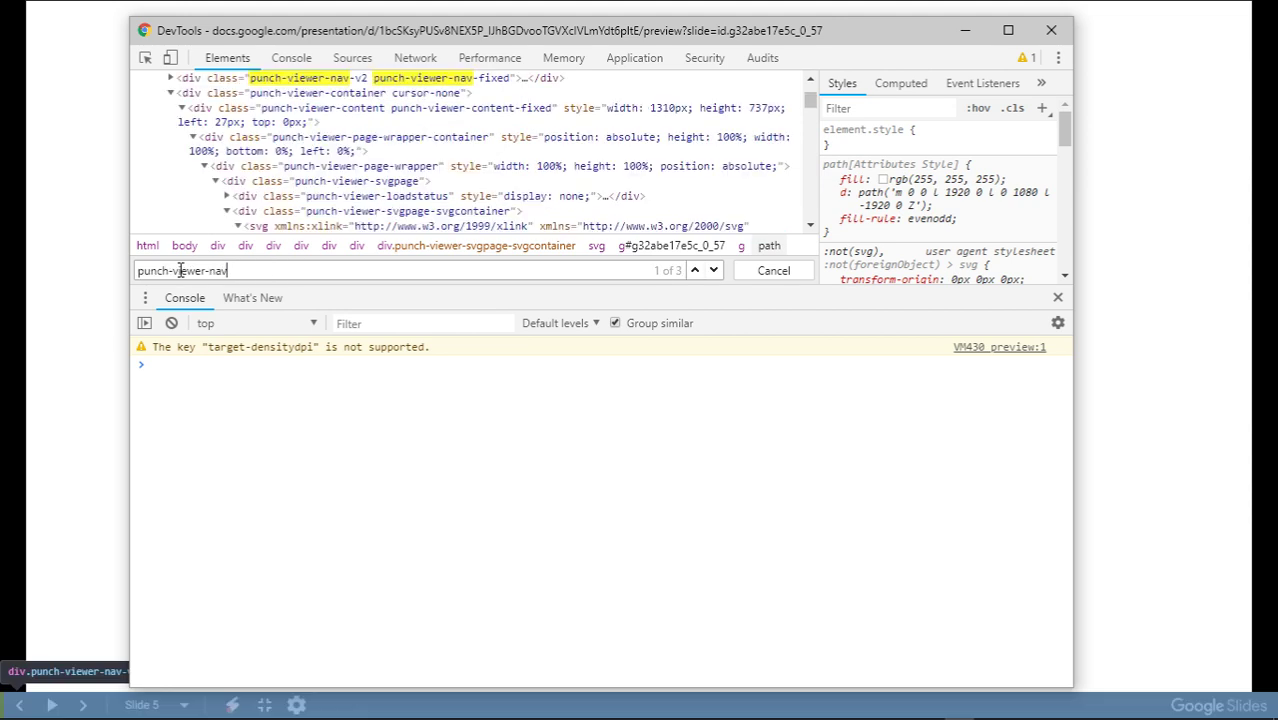
scroll(300, 226, "up", 2)
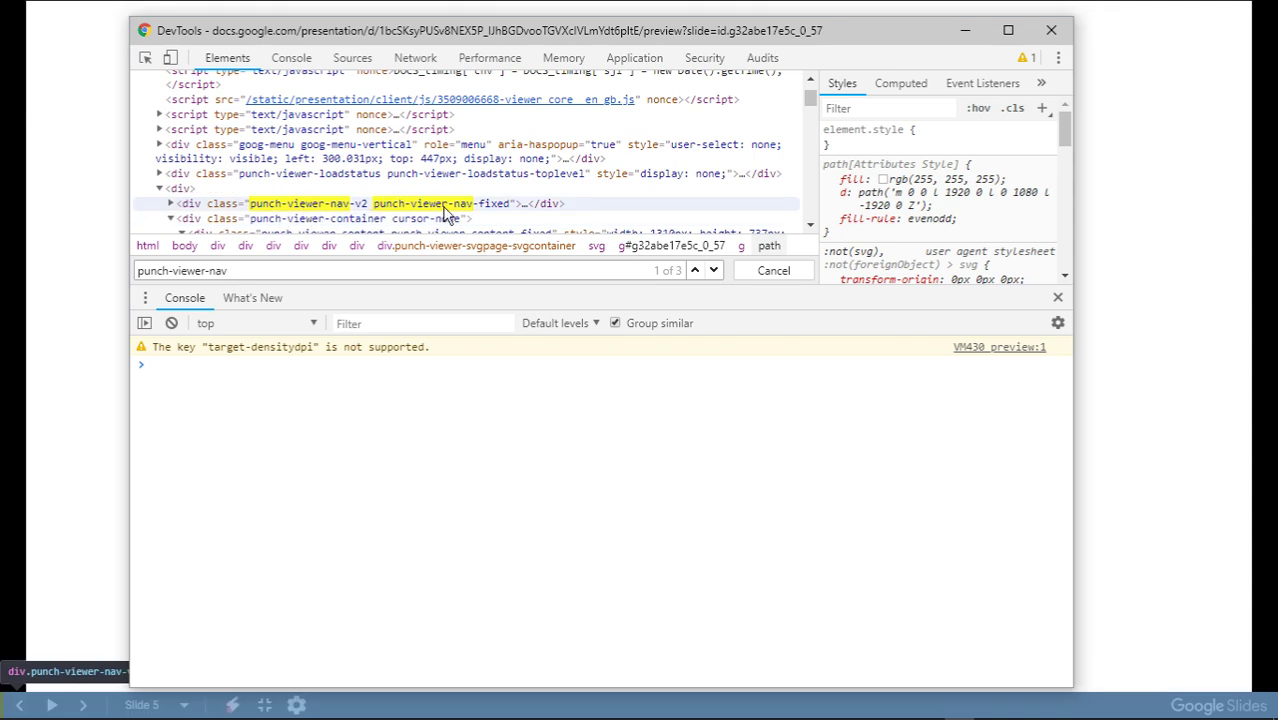
Clear the class value "punch-viewer-nav-v2 punch-viewer-nav-fixed" of the first matching div so that its class attribute is empty.
double_click(257, 205)
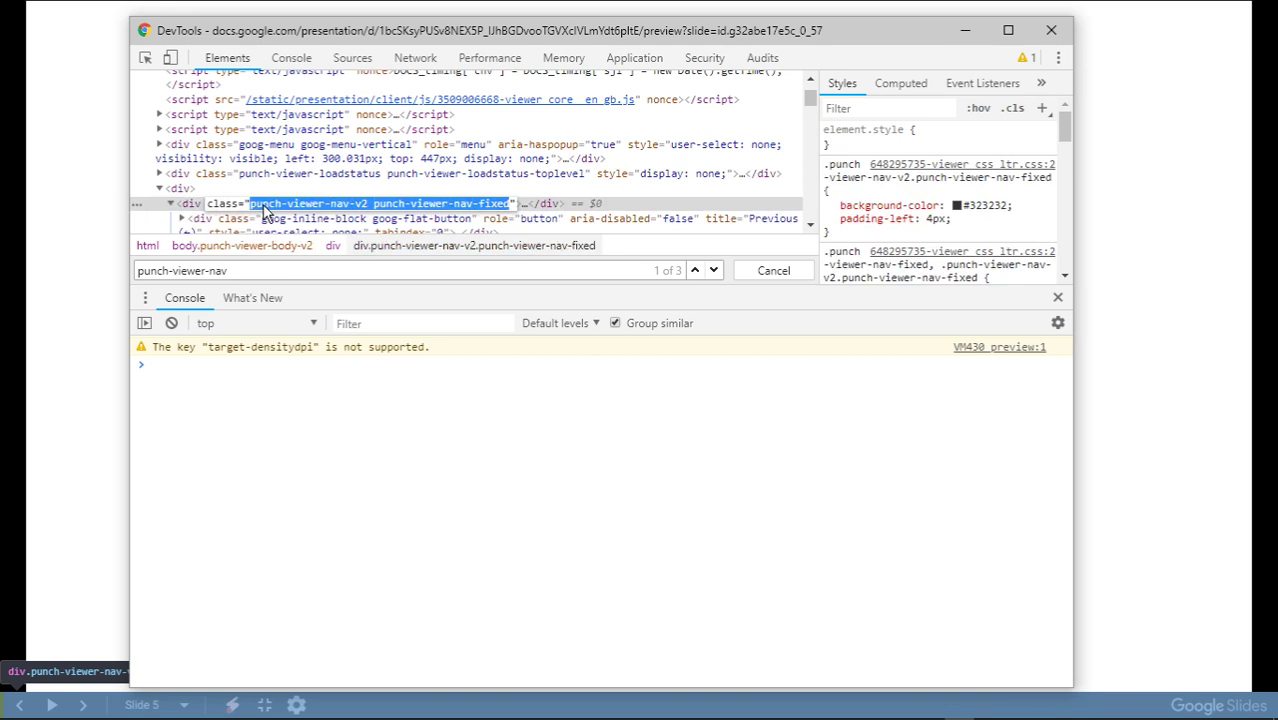
left_click(265, 207)
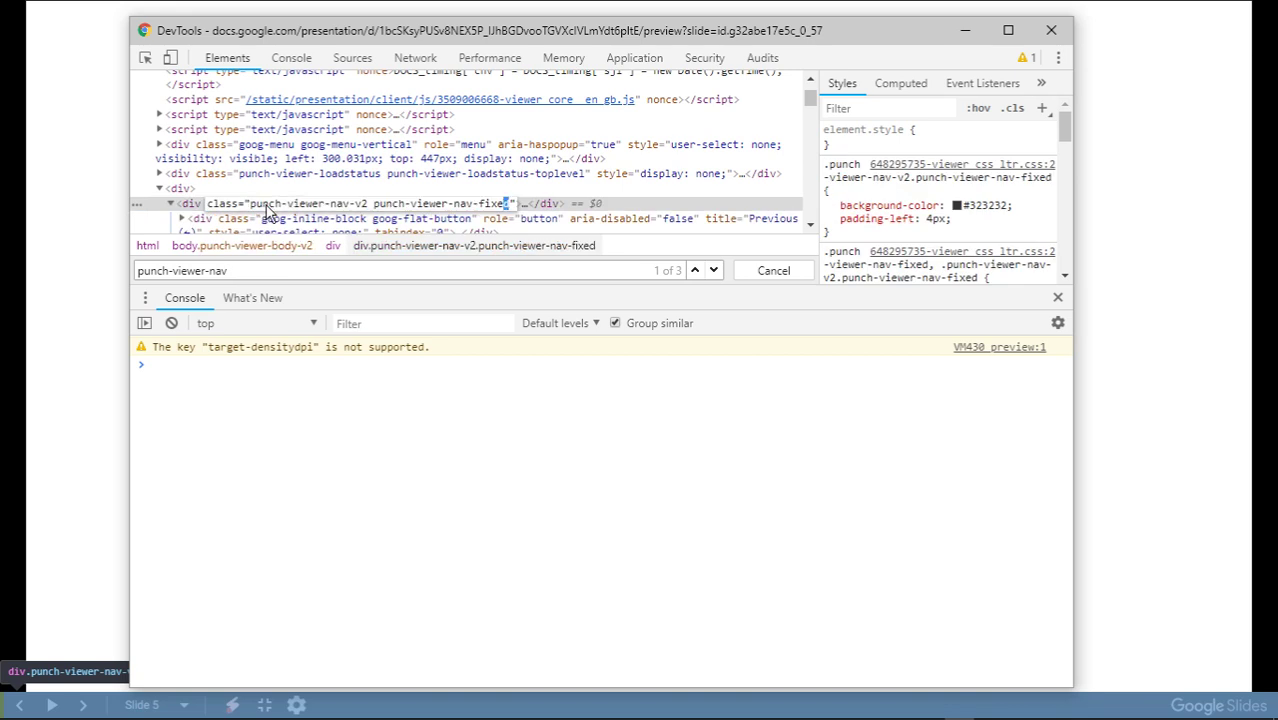
key("shift+Left")
key("shift+Left")
key("shift+Left")
key("shift+Left")
key("shift+Left")
key("shift+Left")
key("shift+Left")
key("shift+Left")
key("shift+Left")
key("shift+Left")
key("shift+Left")
key("shift+Left")
key("shift+Left")
key("shift+Left")
key("shift+Left")
key("shift+Left")
key("shift+Left")
key("shift+Left")
key("shift+Left")
key("shift+Left")
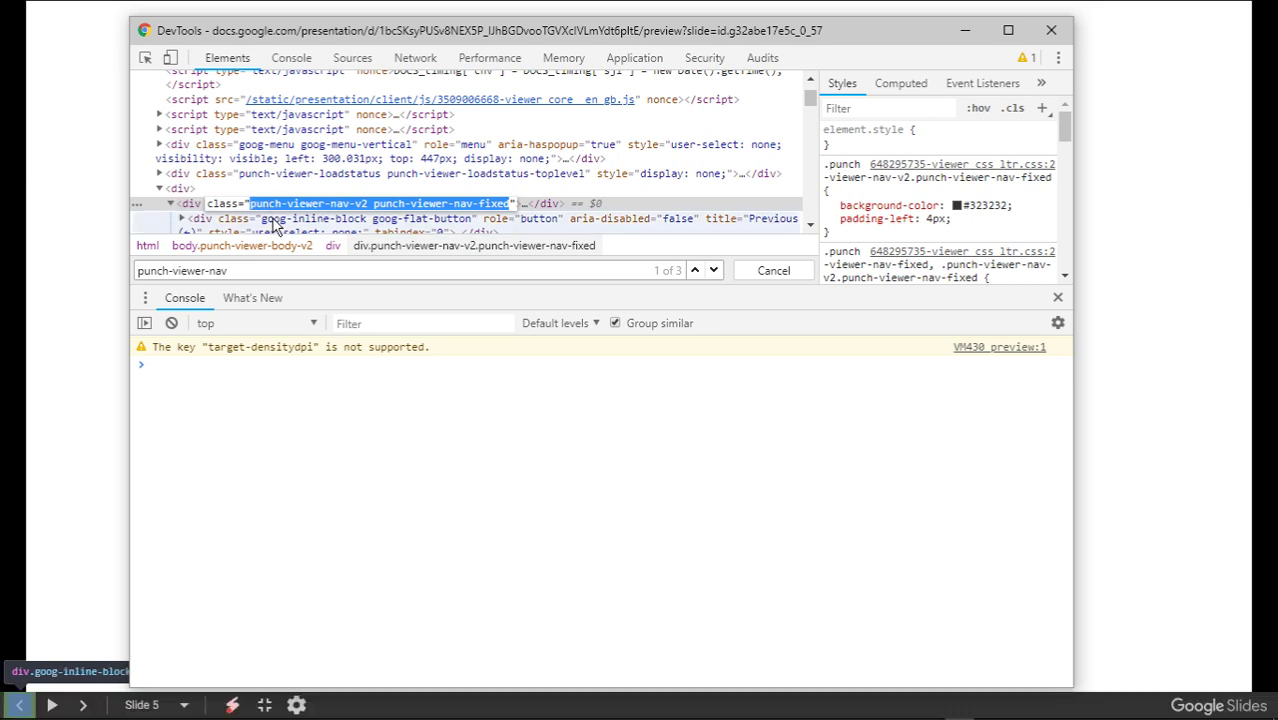
key("BackSpace")
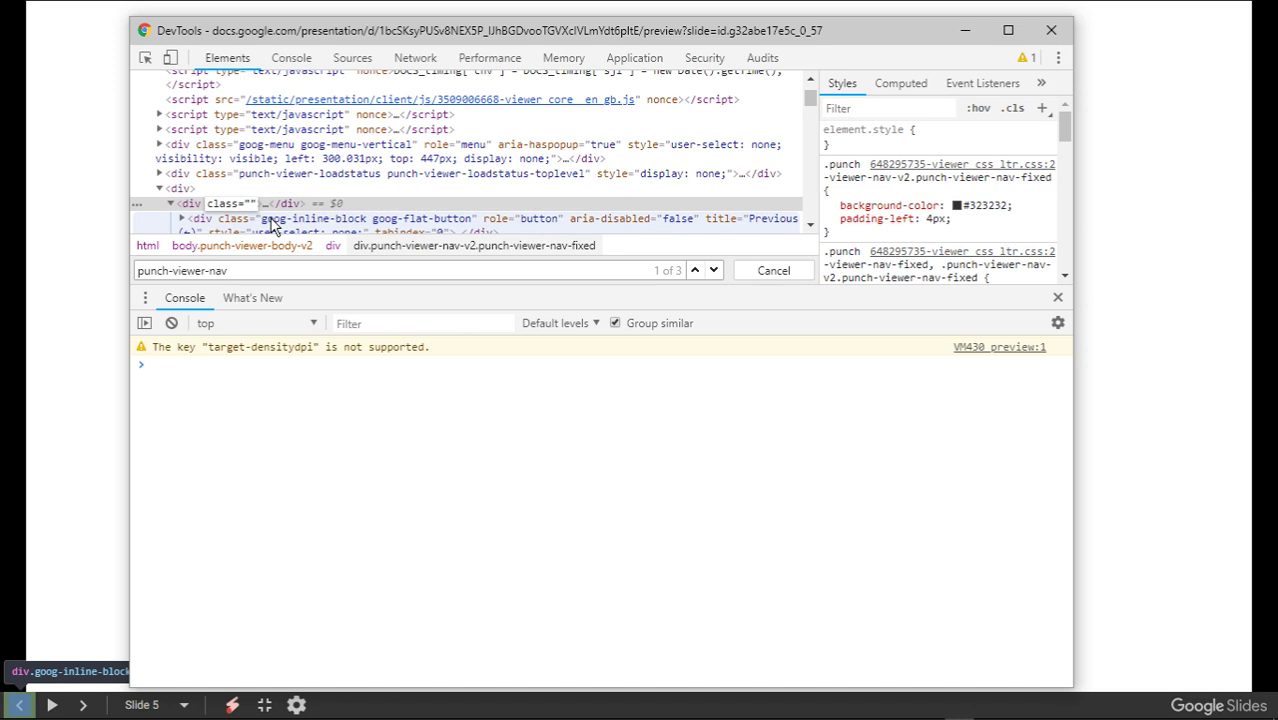
key("Return")
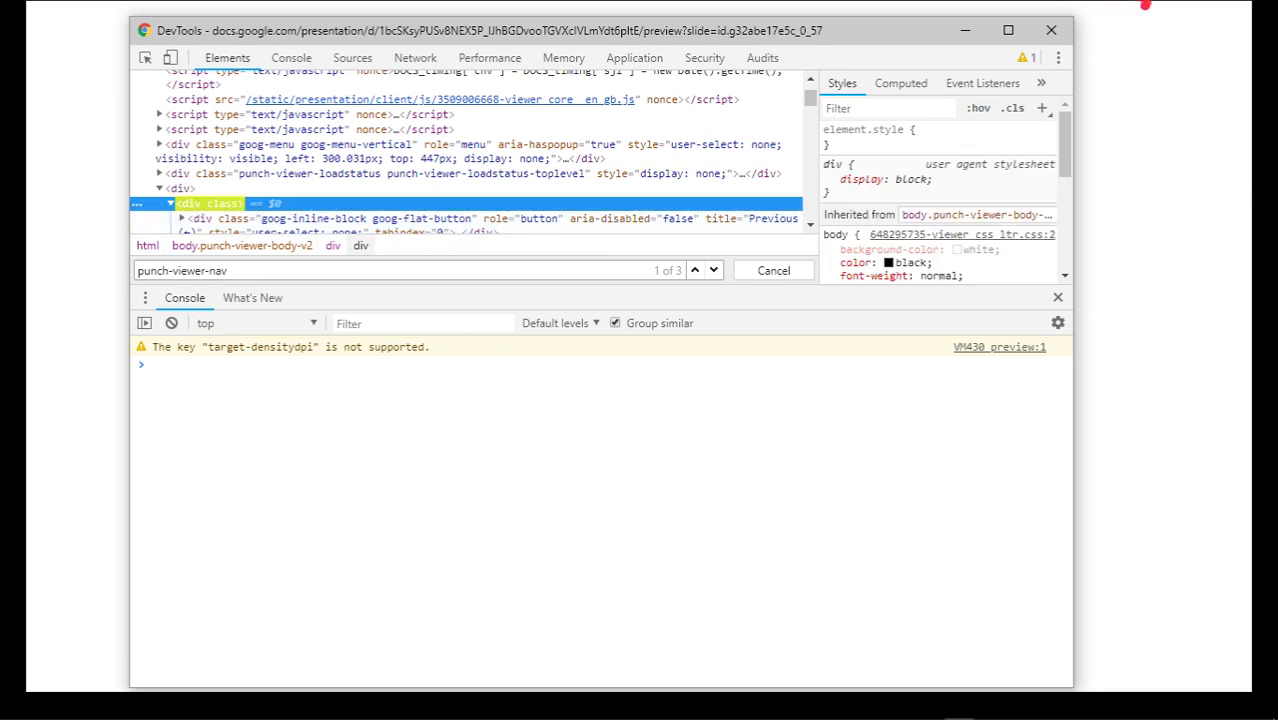
Minimise the DevTools window and check slide navigation in the preview, both in full screen and after leaving it.
left_click(965, 30)
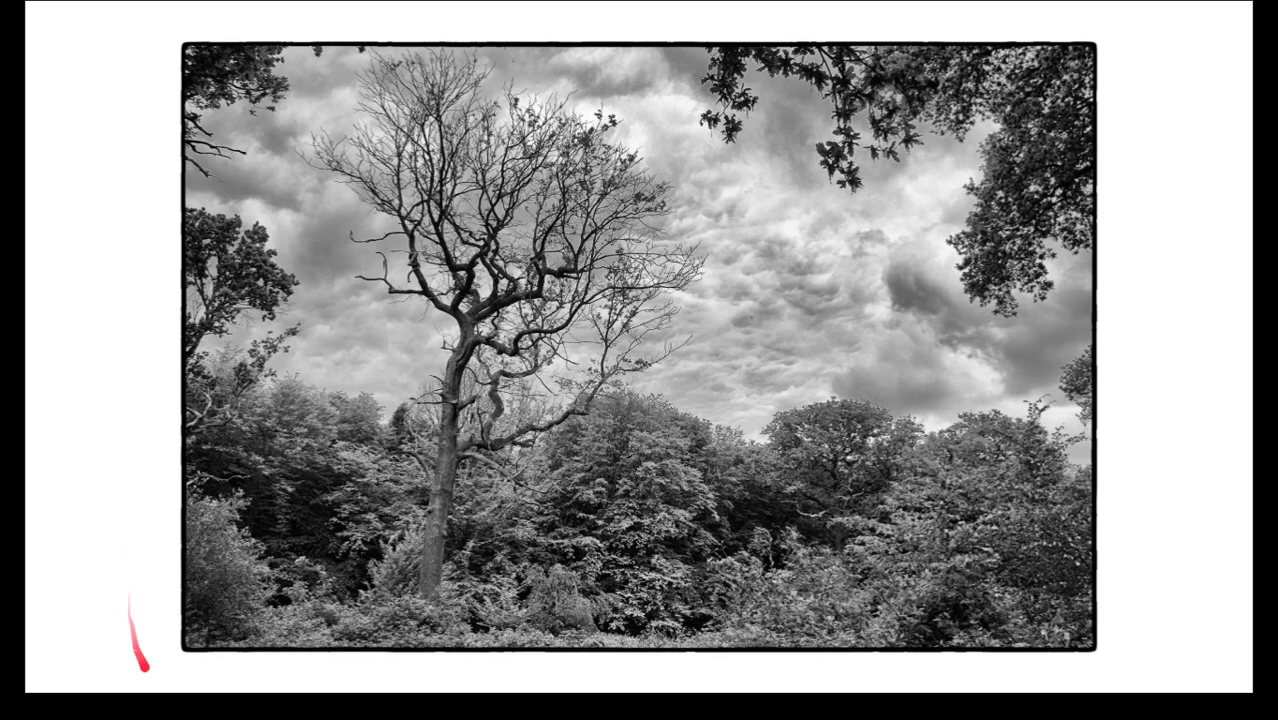
key("Right")
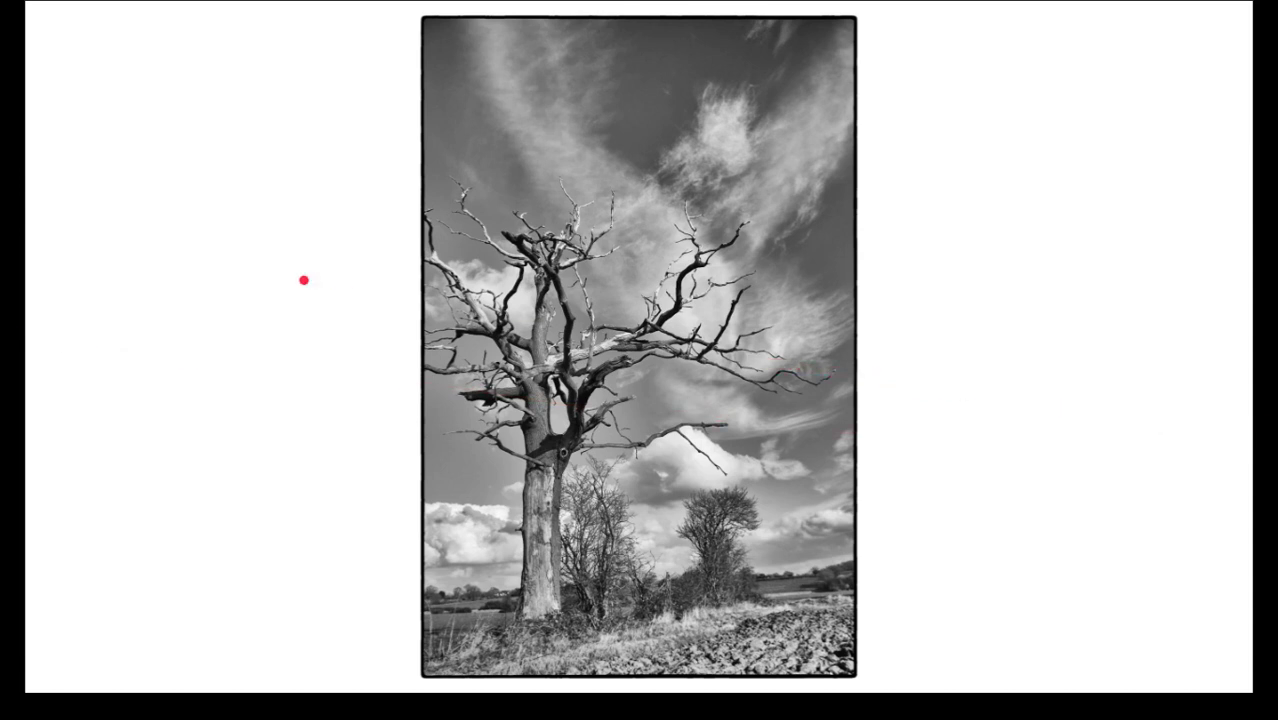
right_click(326, 347)
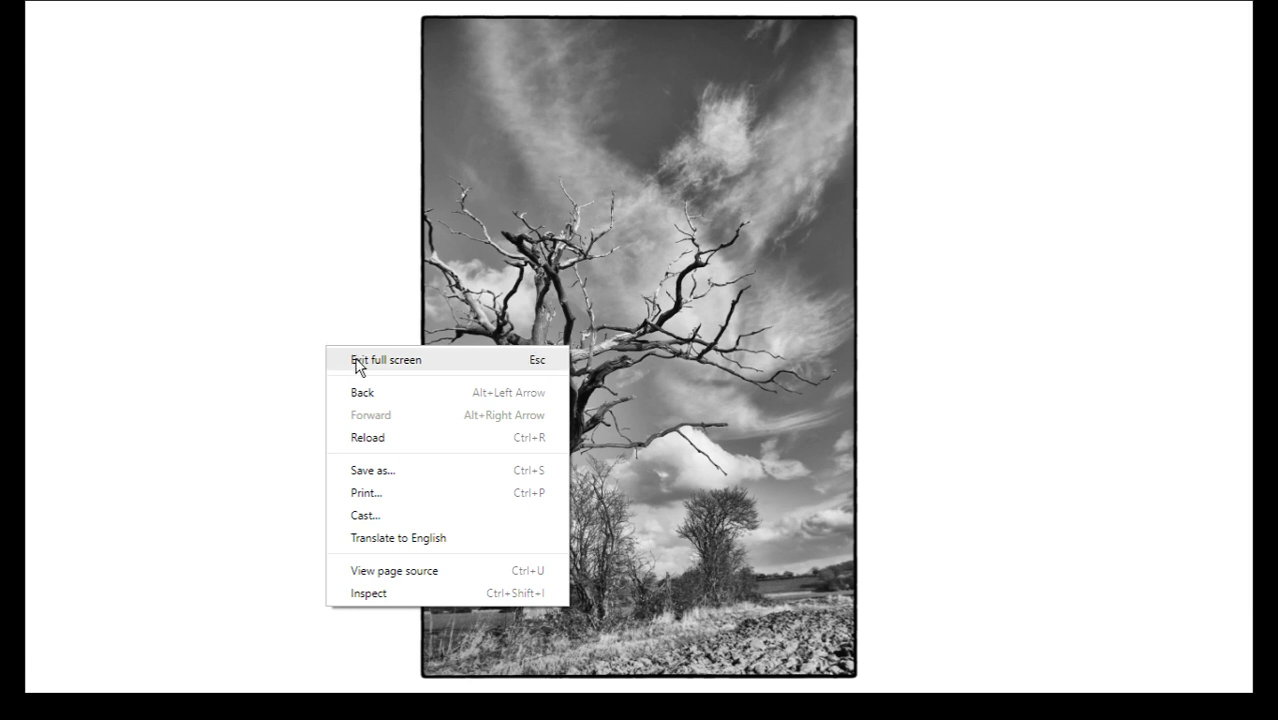
left_click(357, 360)
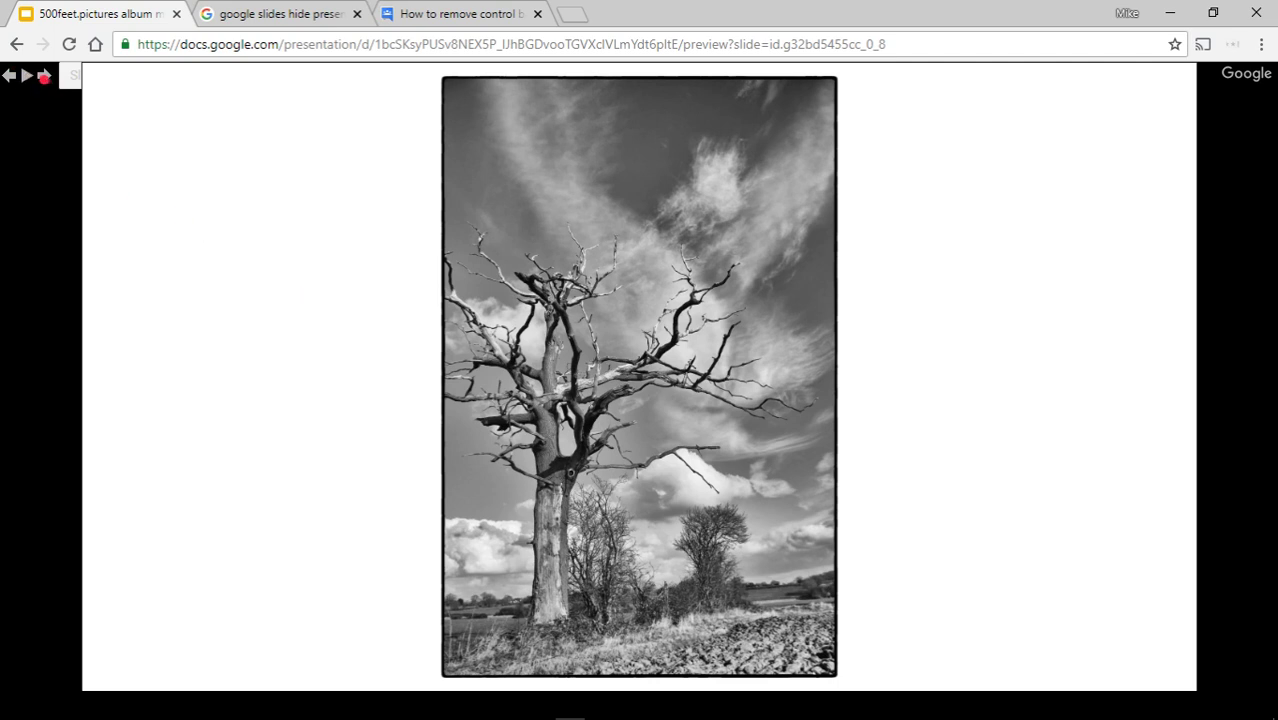
left_click(44, 76)
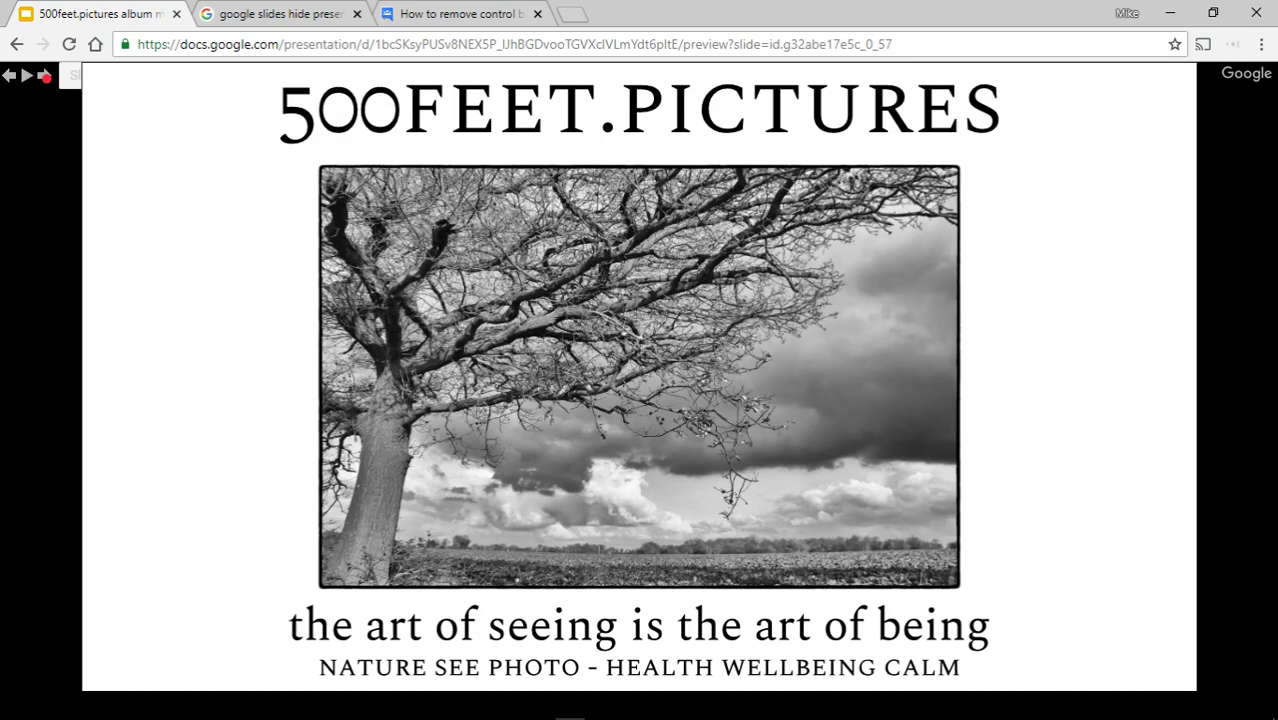
Review the forum answer up to its beginning and return to the slide preview.
left_click(443, 14)
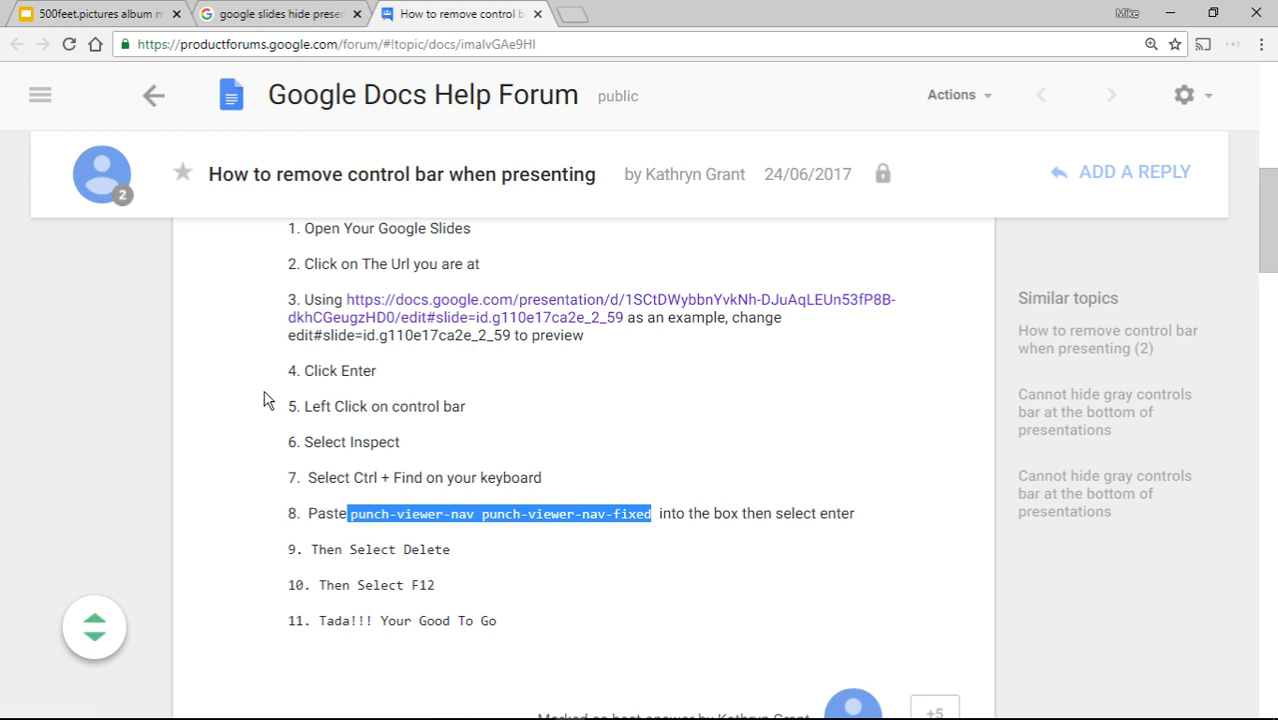
scroll(280, 410, "up", 5)
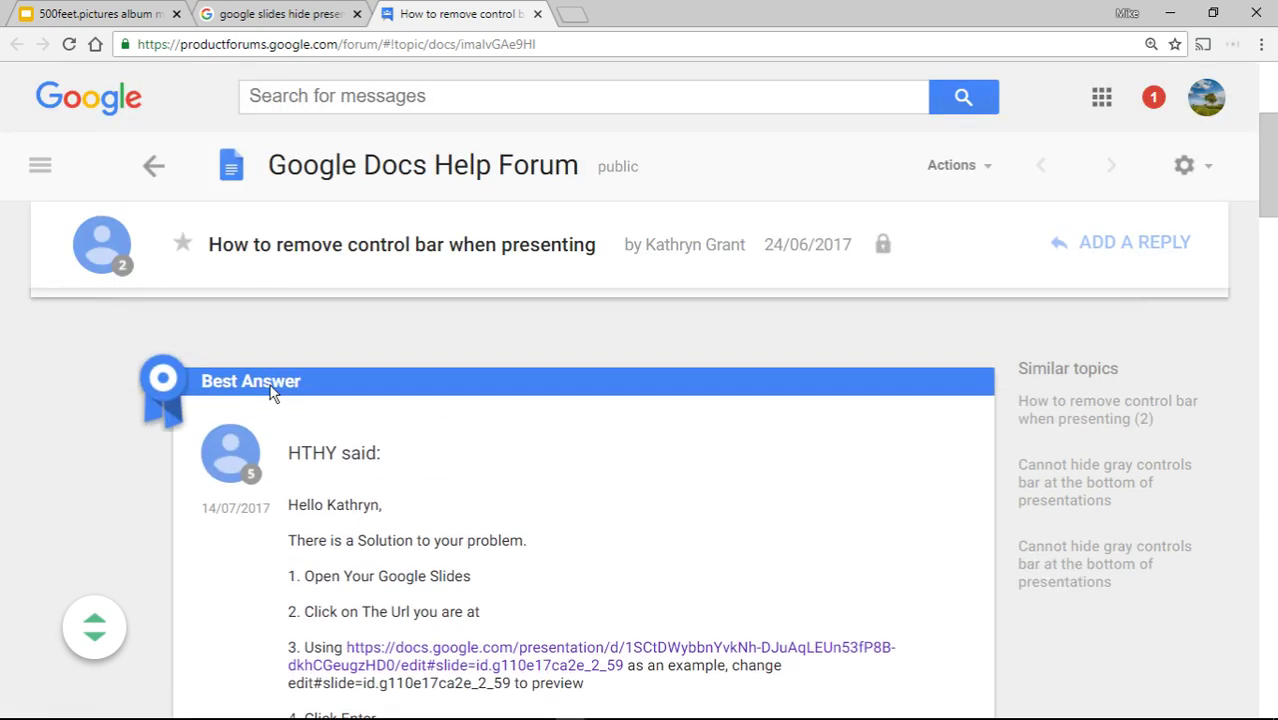
left_click(113, 22)
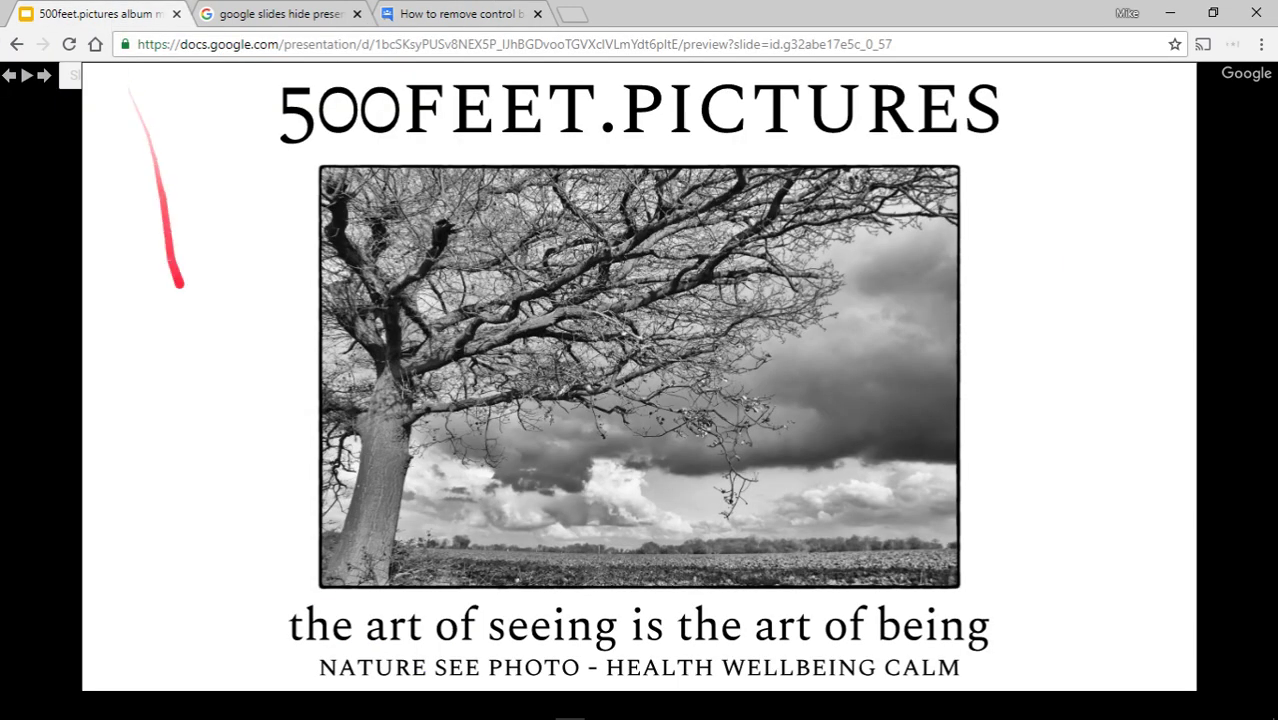
Page through the windowed preview and finish on slide 2, the "footpath pictures" title slide.
left_click(190, 318)
left_click(190, 318)
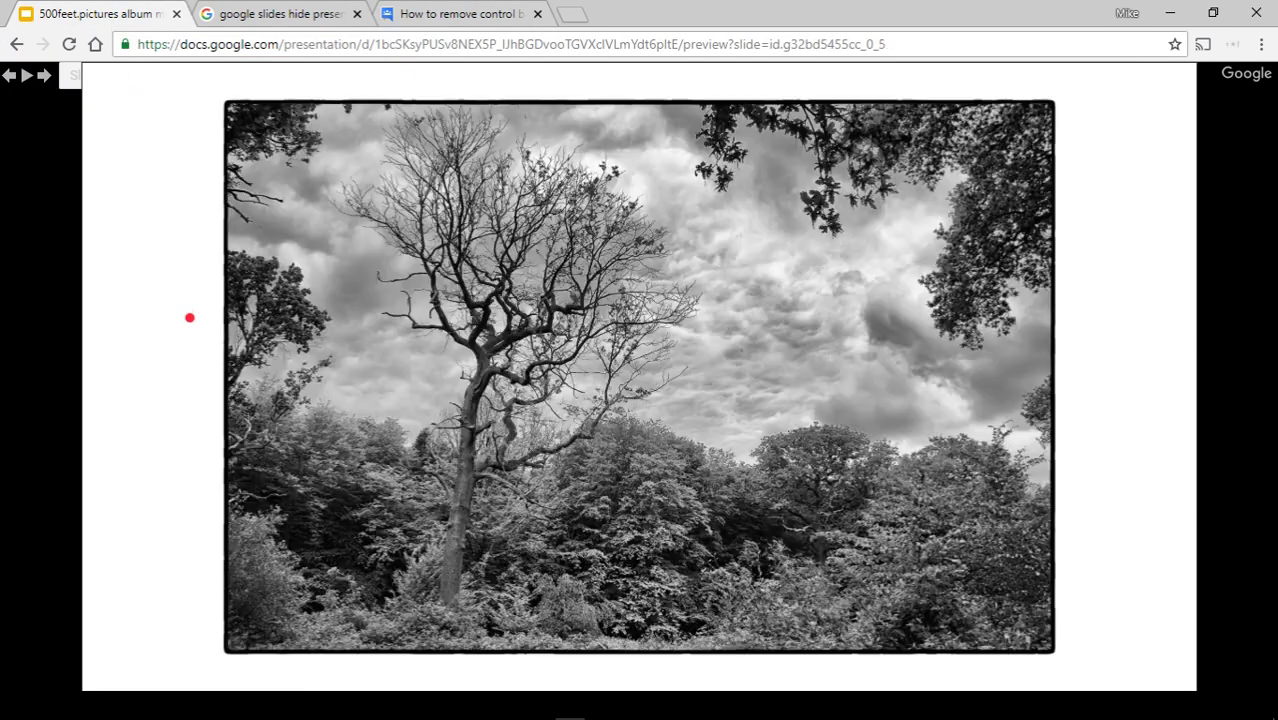
left_click(190, 318)
left_click(190, 318)
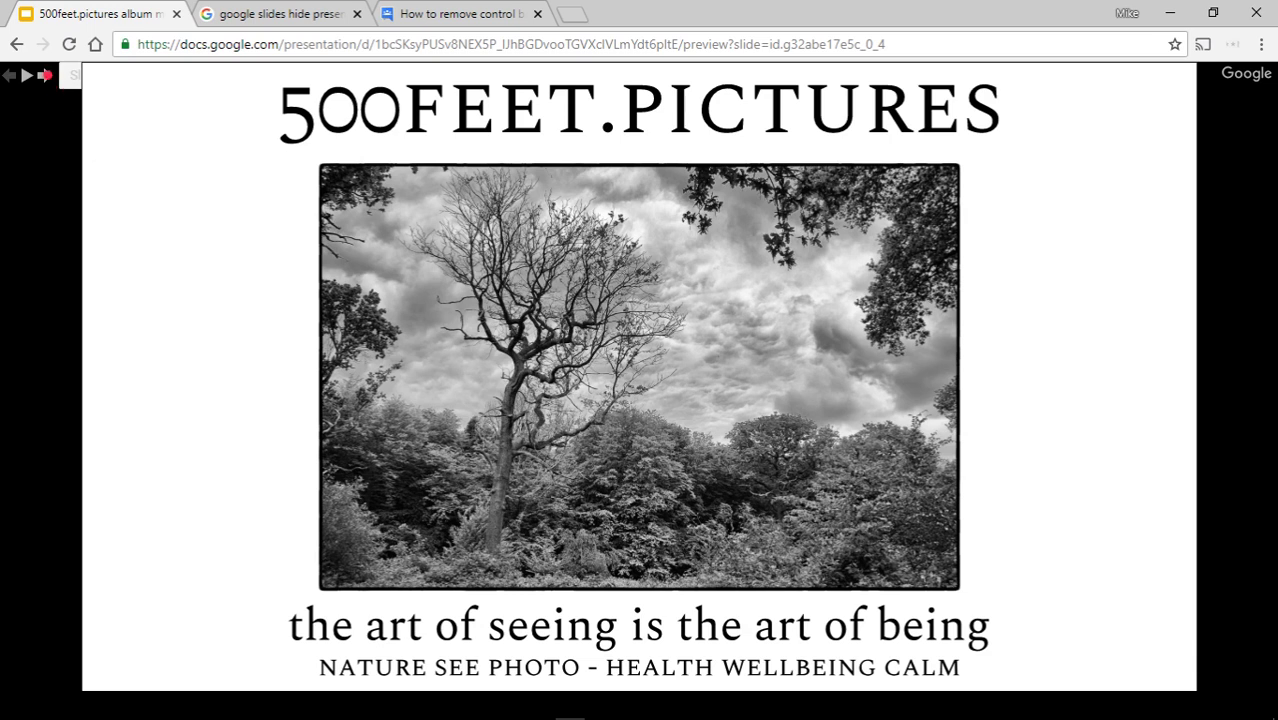
left_click(116, 163)
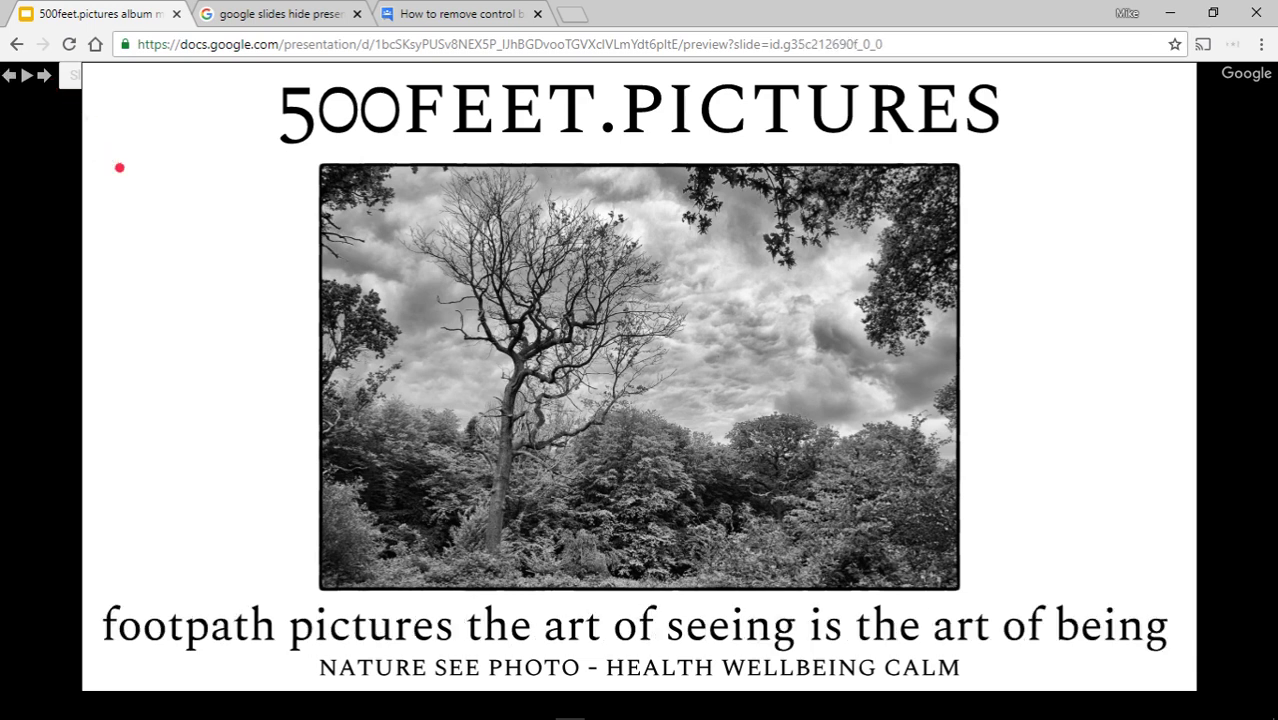
Reload the preview page to restore the control bar and show it in the browser's full screen.
right_click(171, 282)
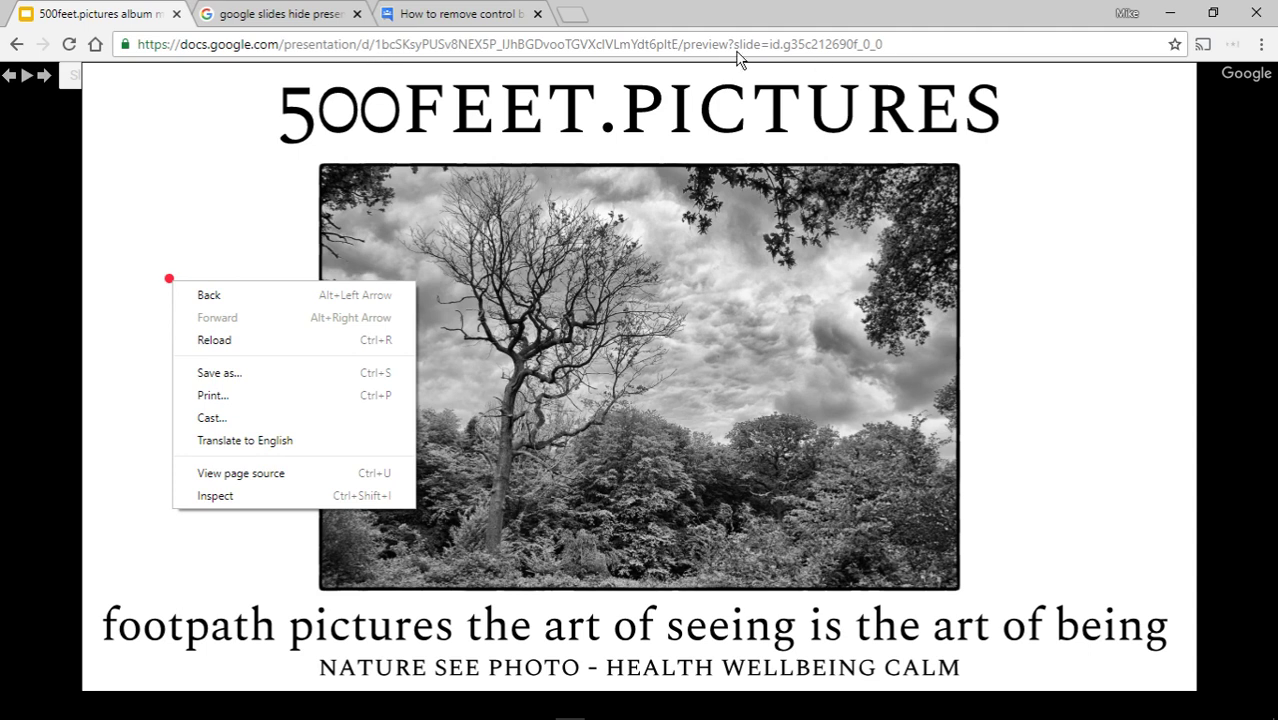
left_click(69, 44)
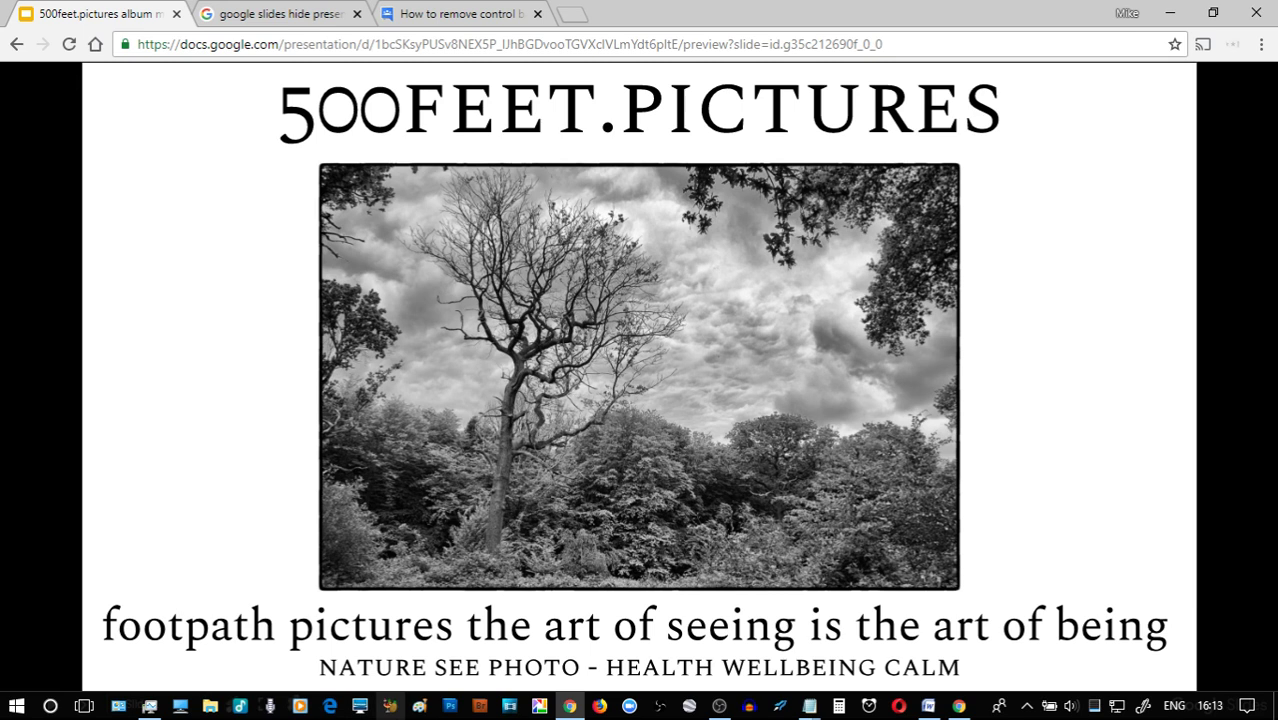
left_click(1261, 44)
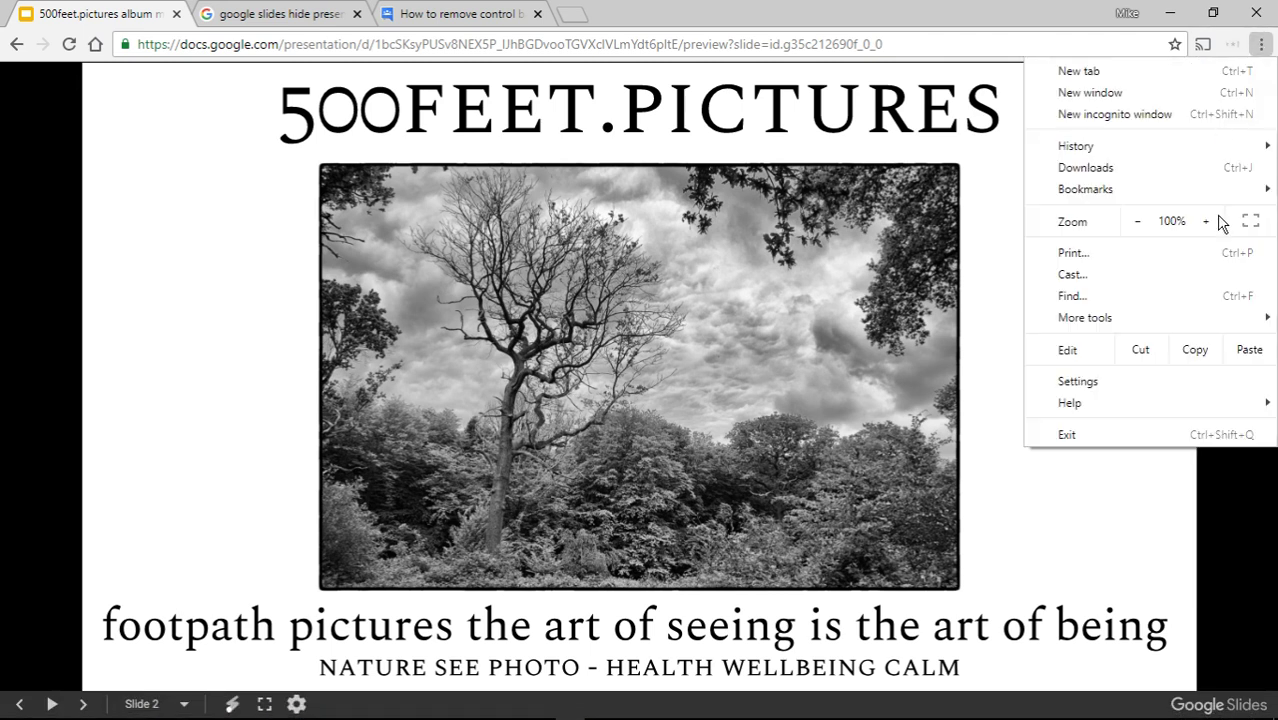
left_click(1250, 222)
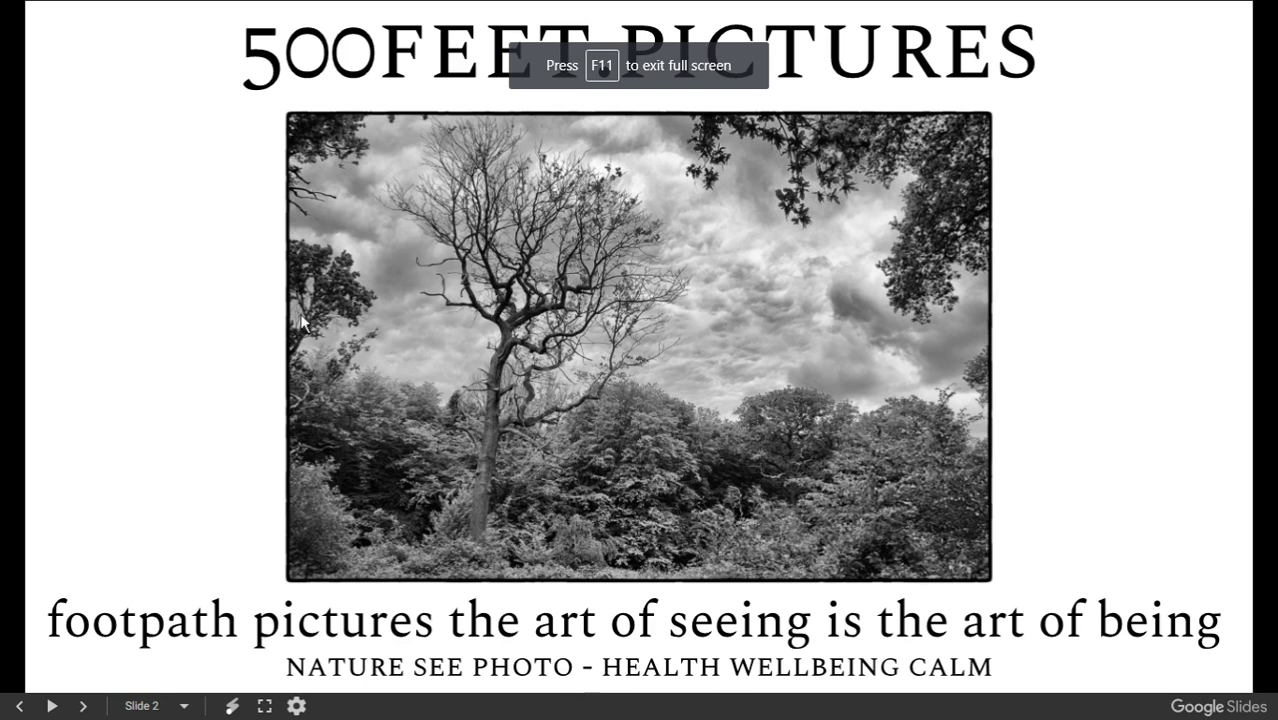
Page forward through the reloaded presentation from slide 2 in full screen.
key("Right")
key("Right")
key("Right")
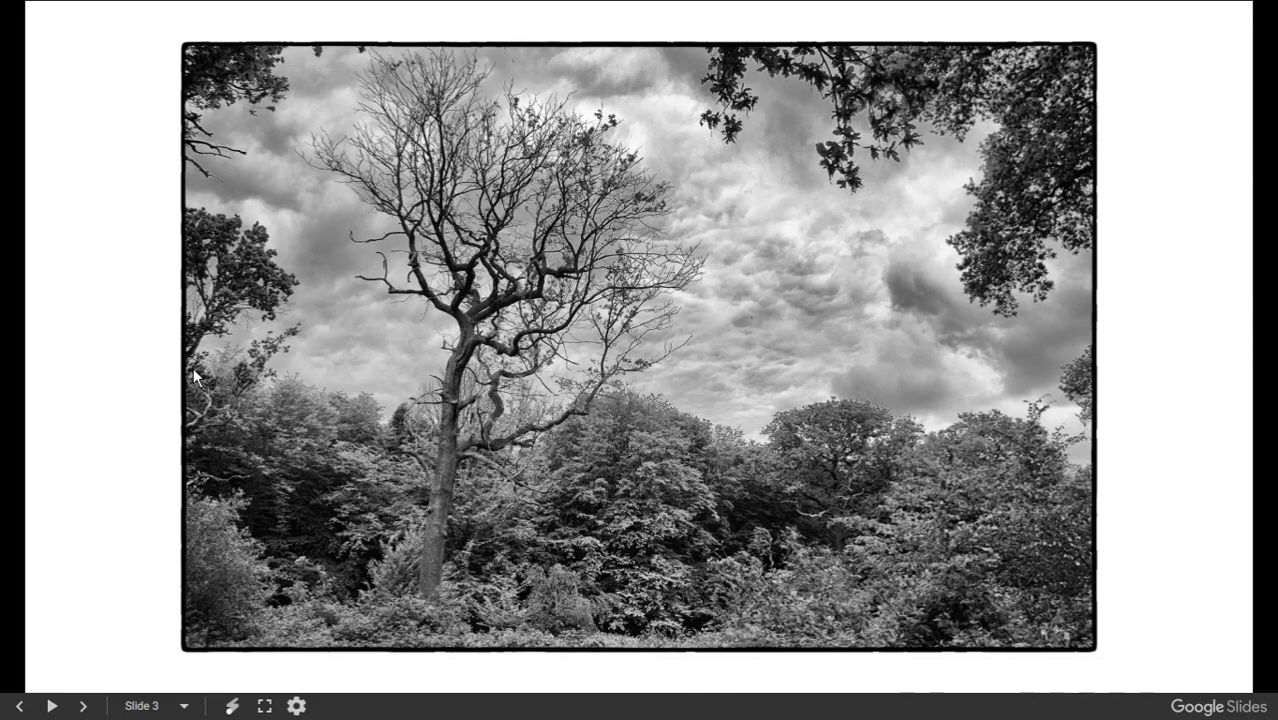